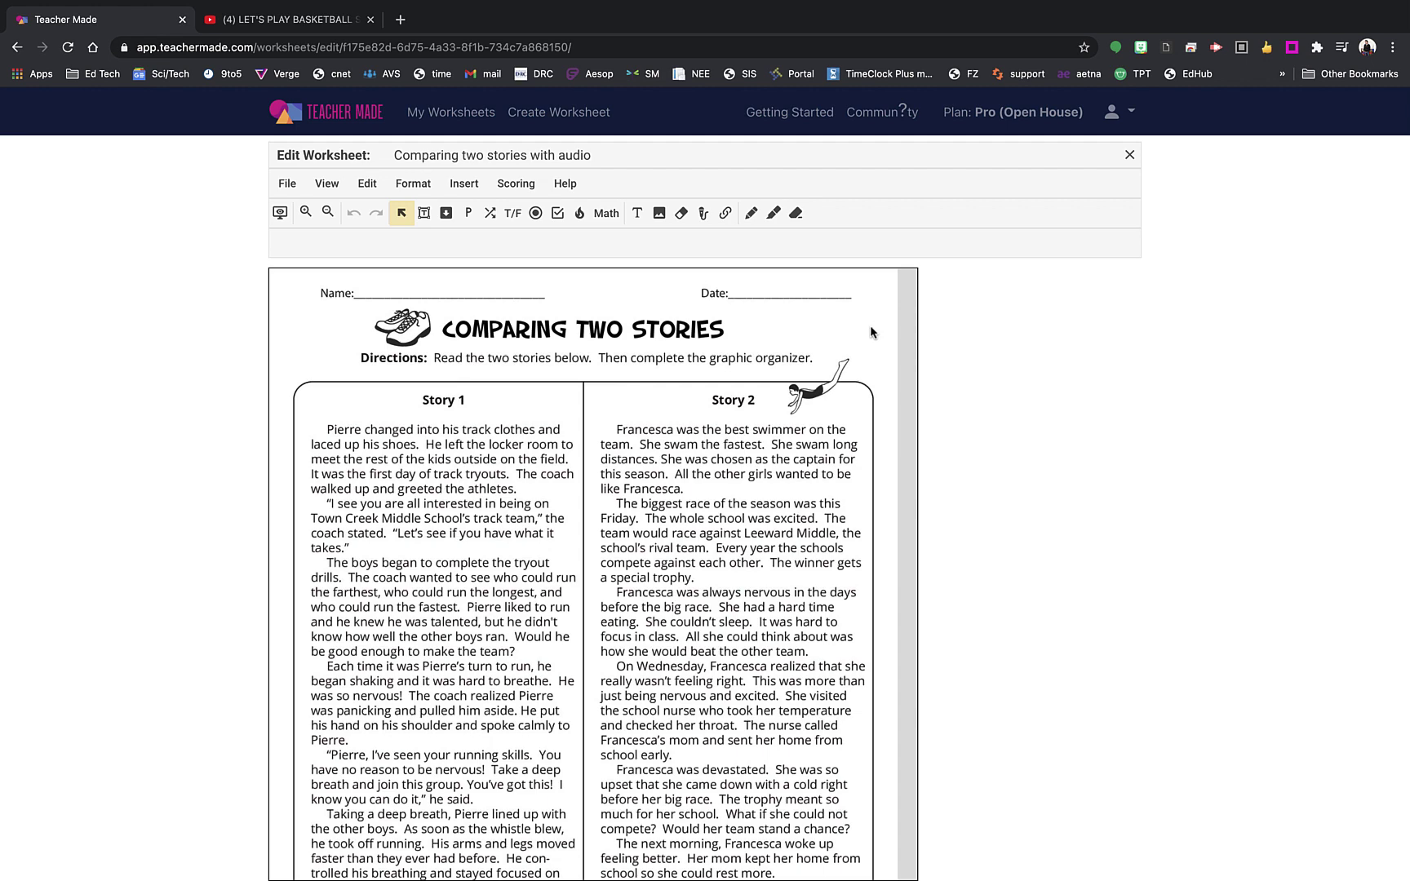
Step: Add short-answer boxes after the Name and Date lines
scroll(882, 495, "down", 6)
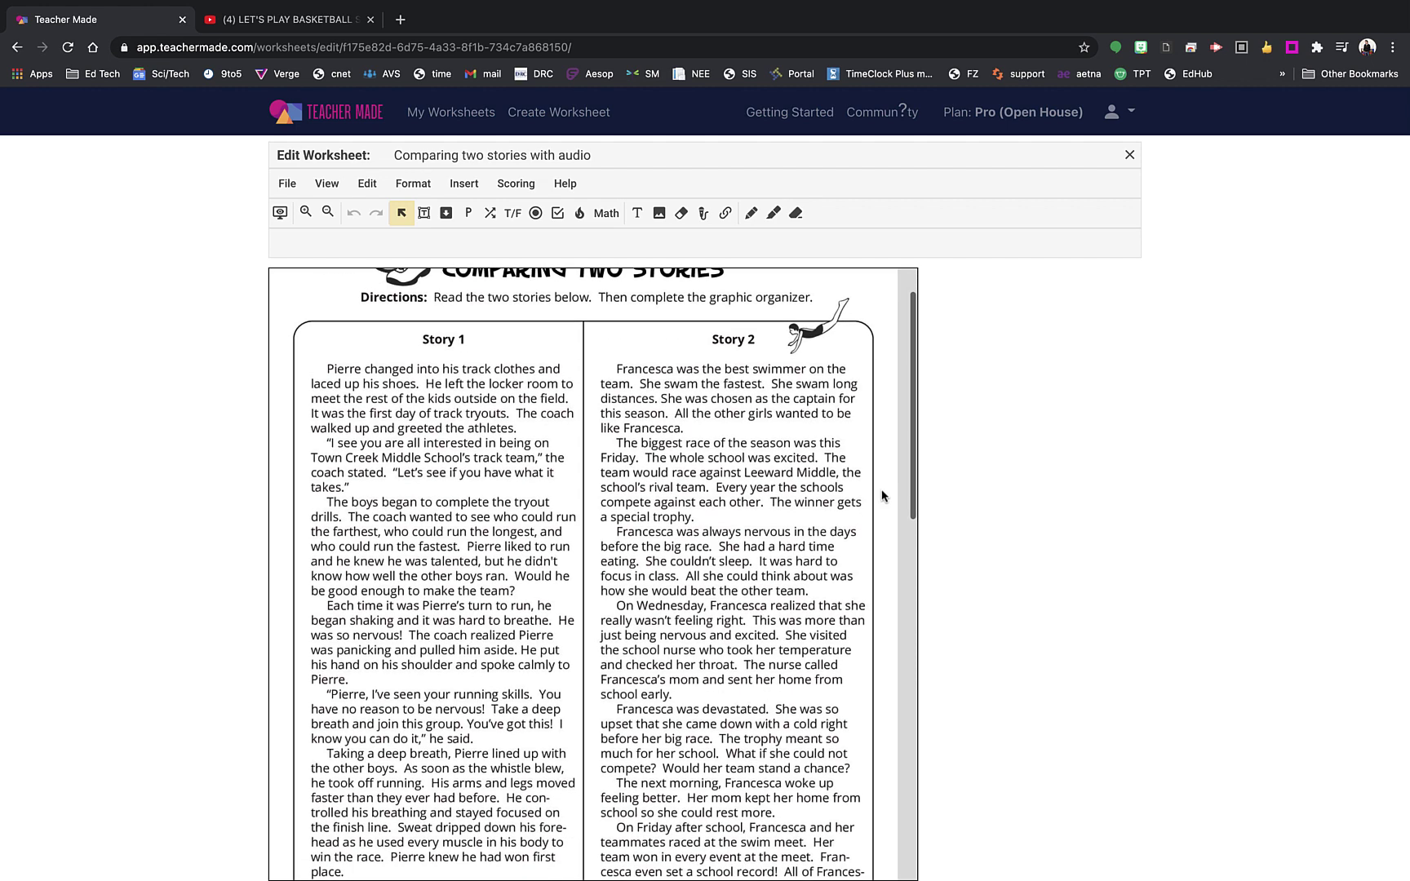
scroll(882, 495, "down", 7)
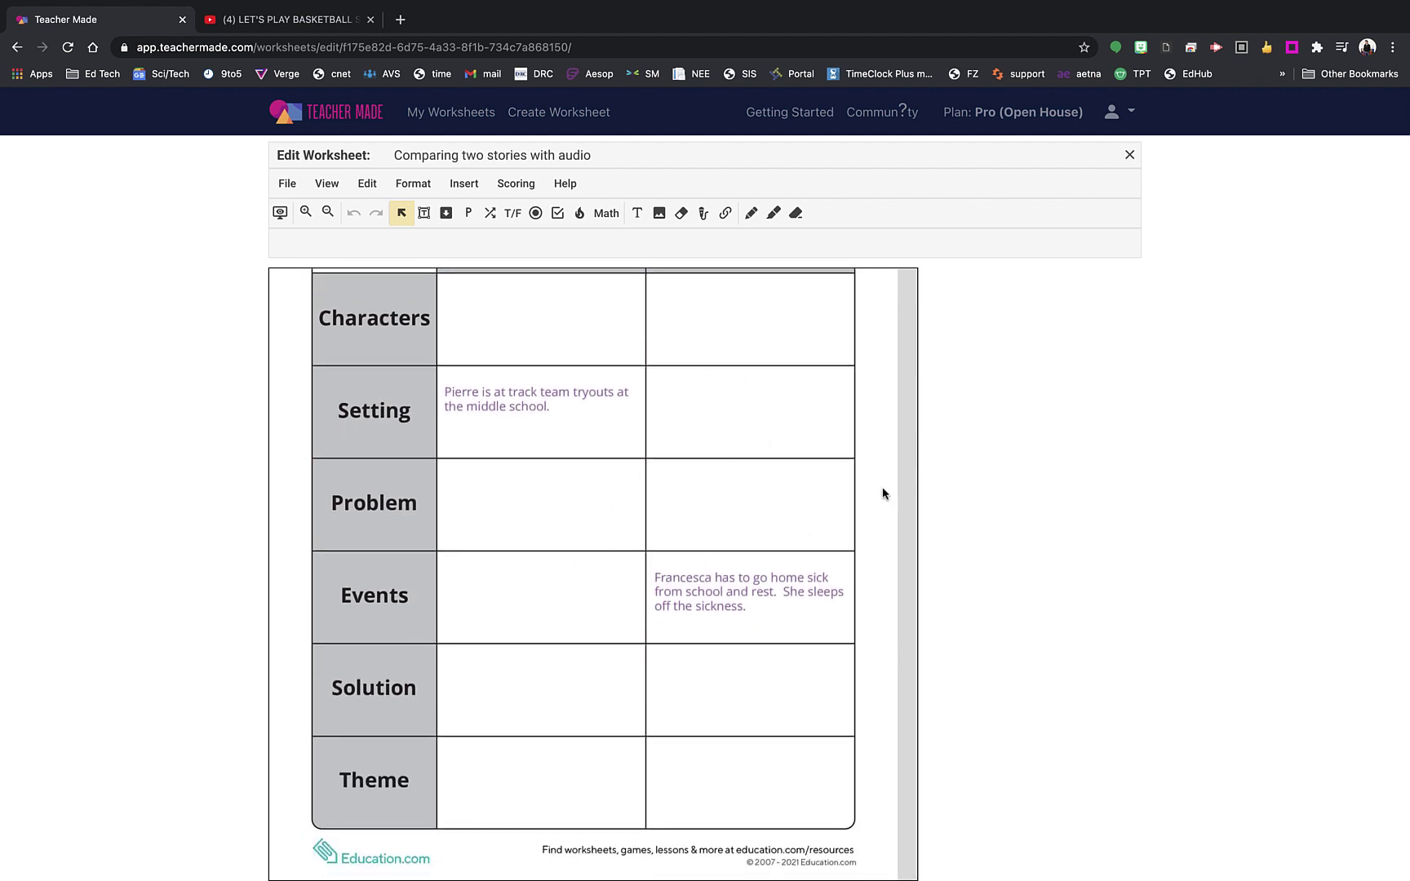
scroll(883, 493, "up", 9)
scroll(881, 494, "up", 4)
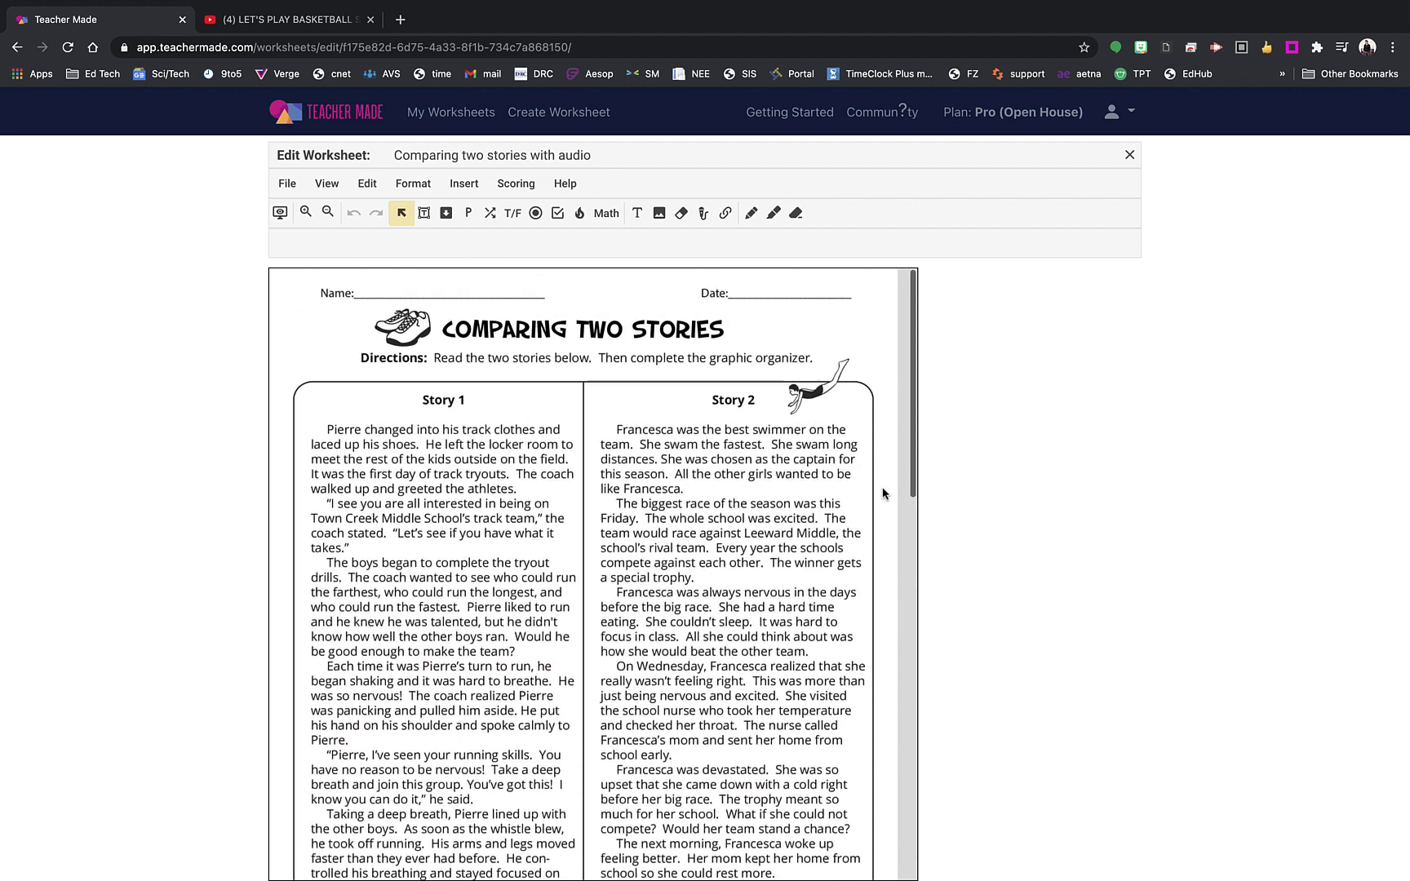
scroll(810, 571, "down", 1)
scroll(811, 571, "up", 1)
scroll(812, 571, "up", 1)
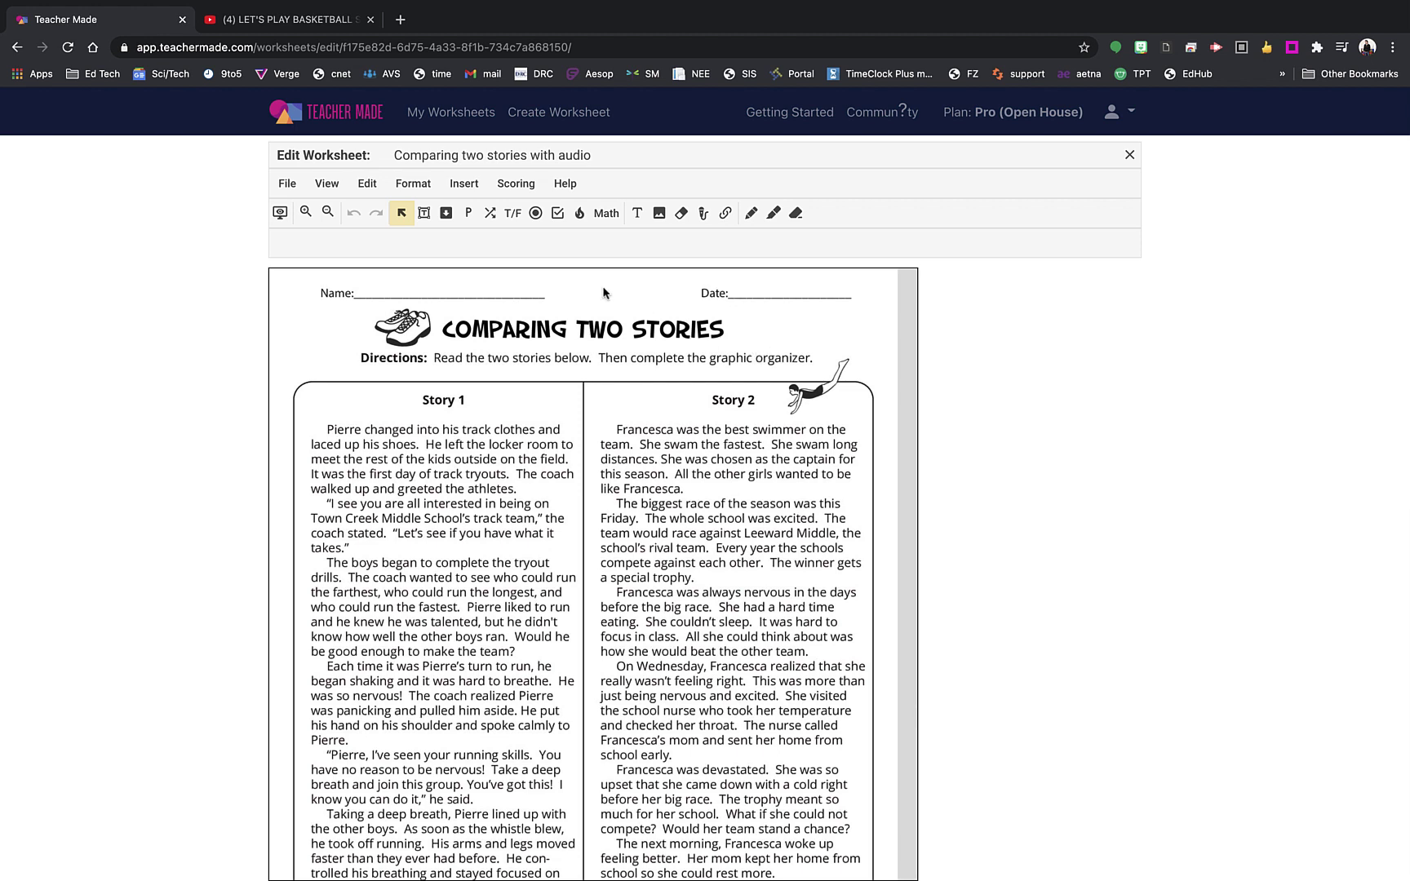
left_click(424, 215)
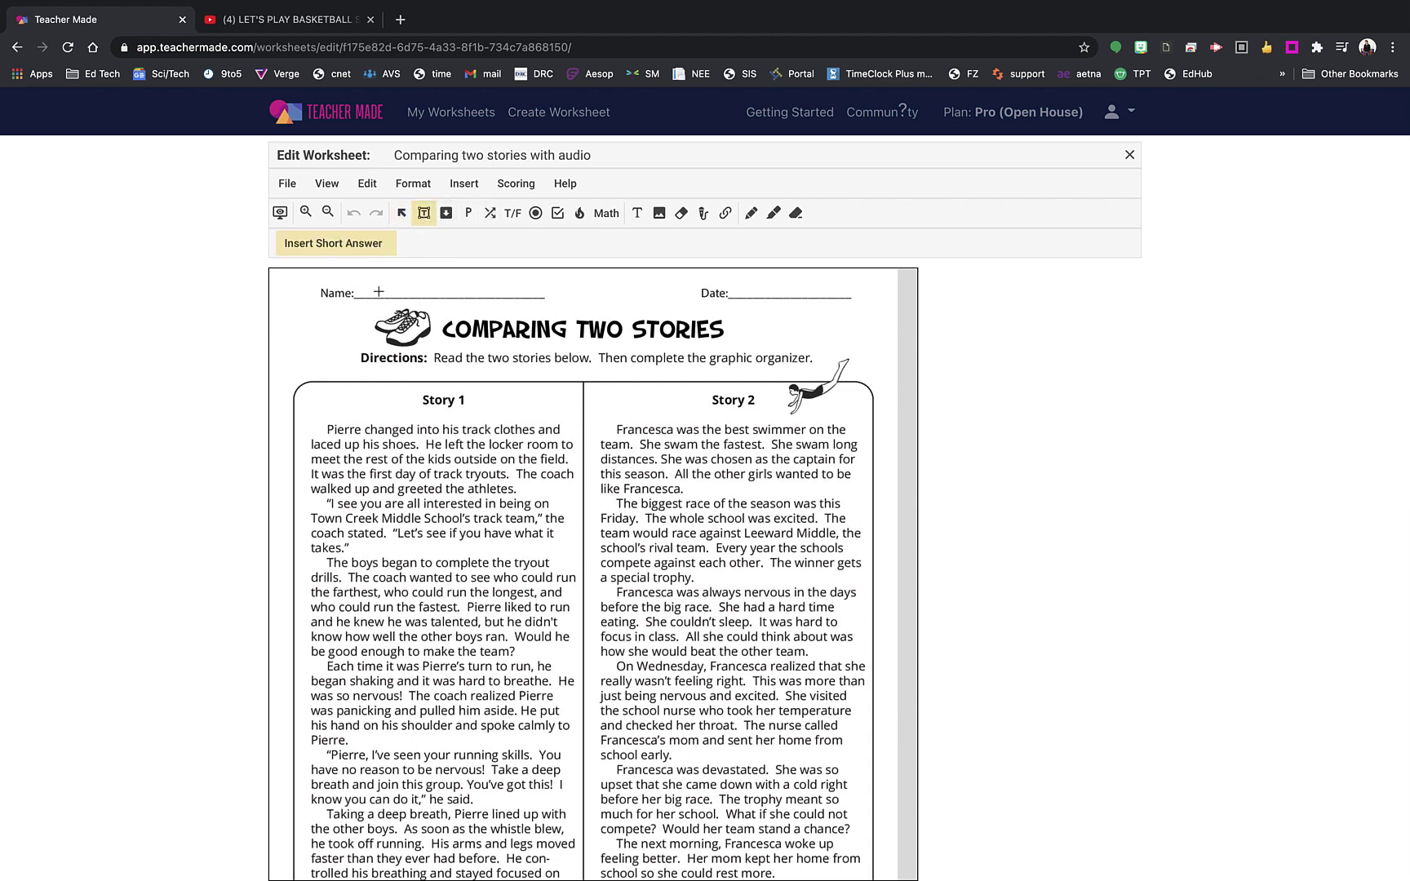
left_click_drag(361, 277, 531, 291)
left_click(424, 212)
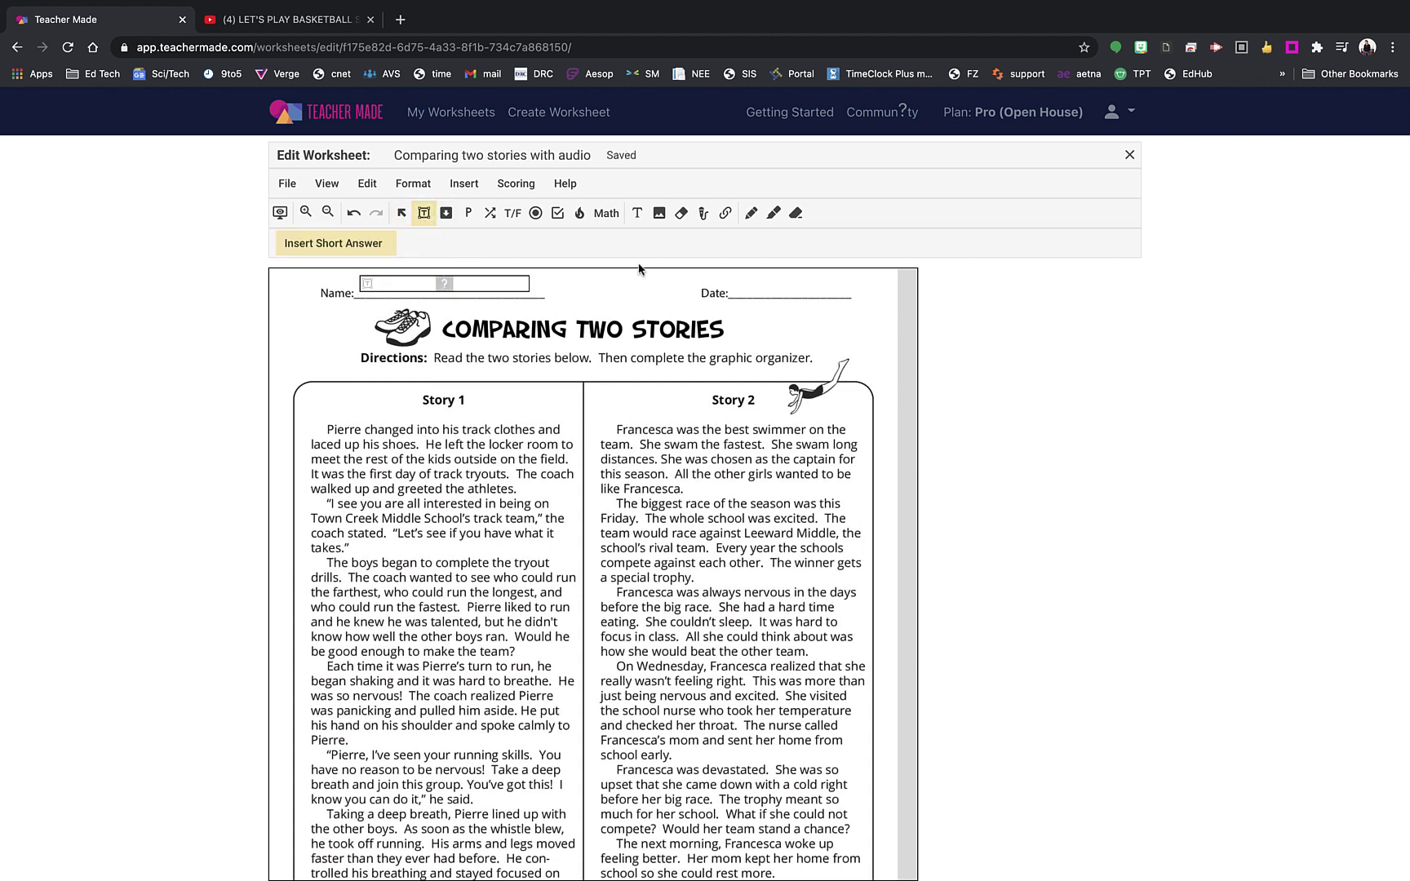
left_click_drag(737, 277, 844, 292)
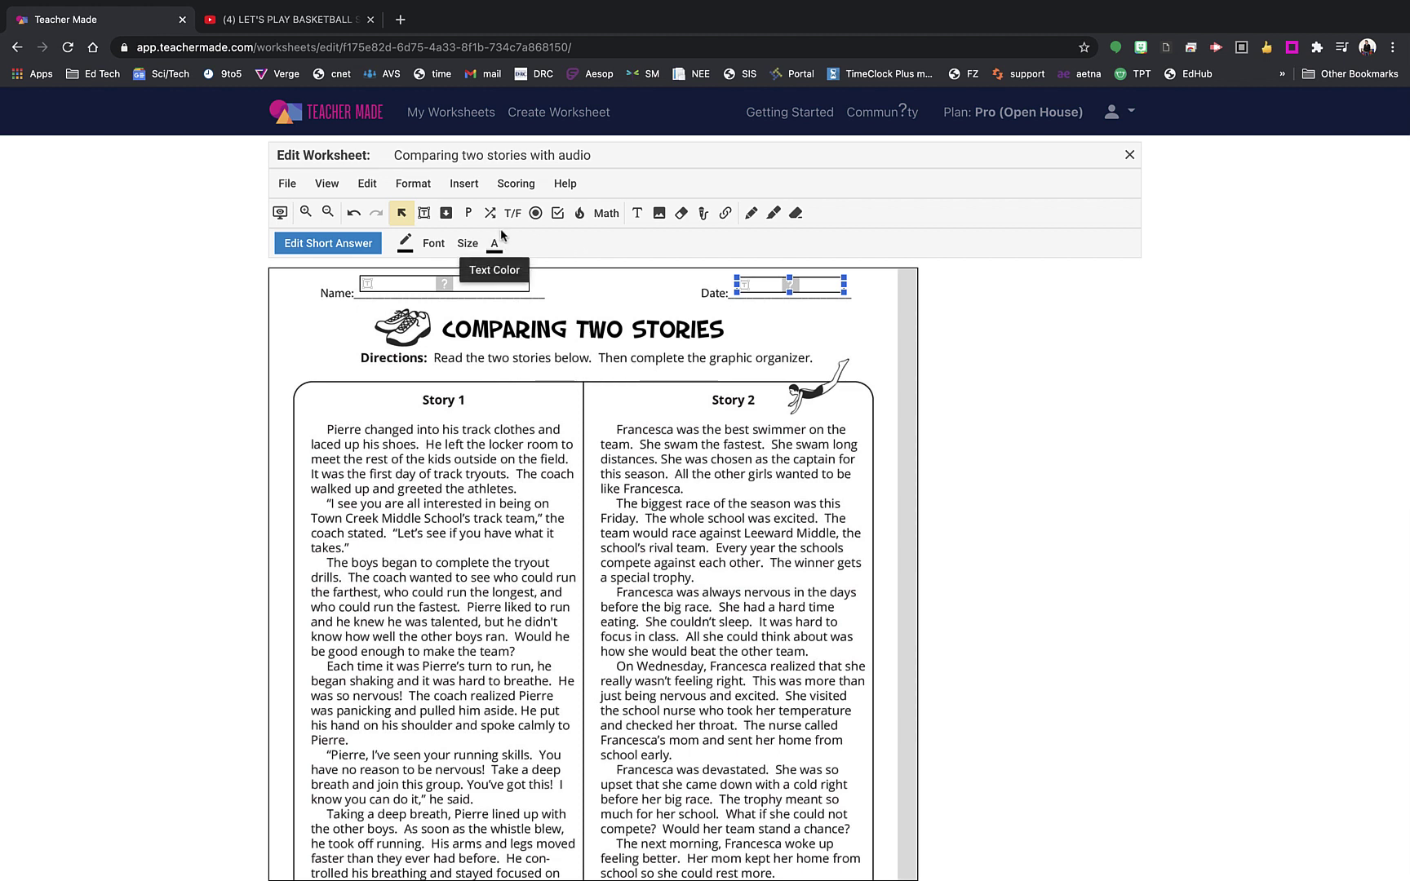
Step: Overlay teacher text reading 'Read and watch the stories below. Then complete the graphic organizer.' on the Directions line
left_click(639, 215)
left_click_drag(431, 347, 820, 368)
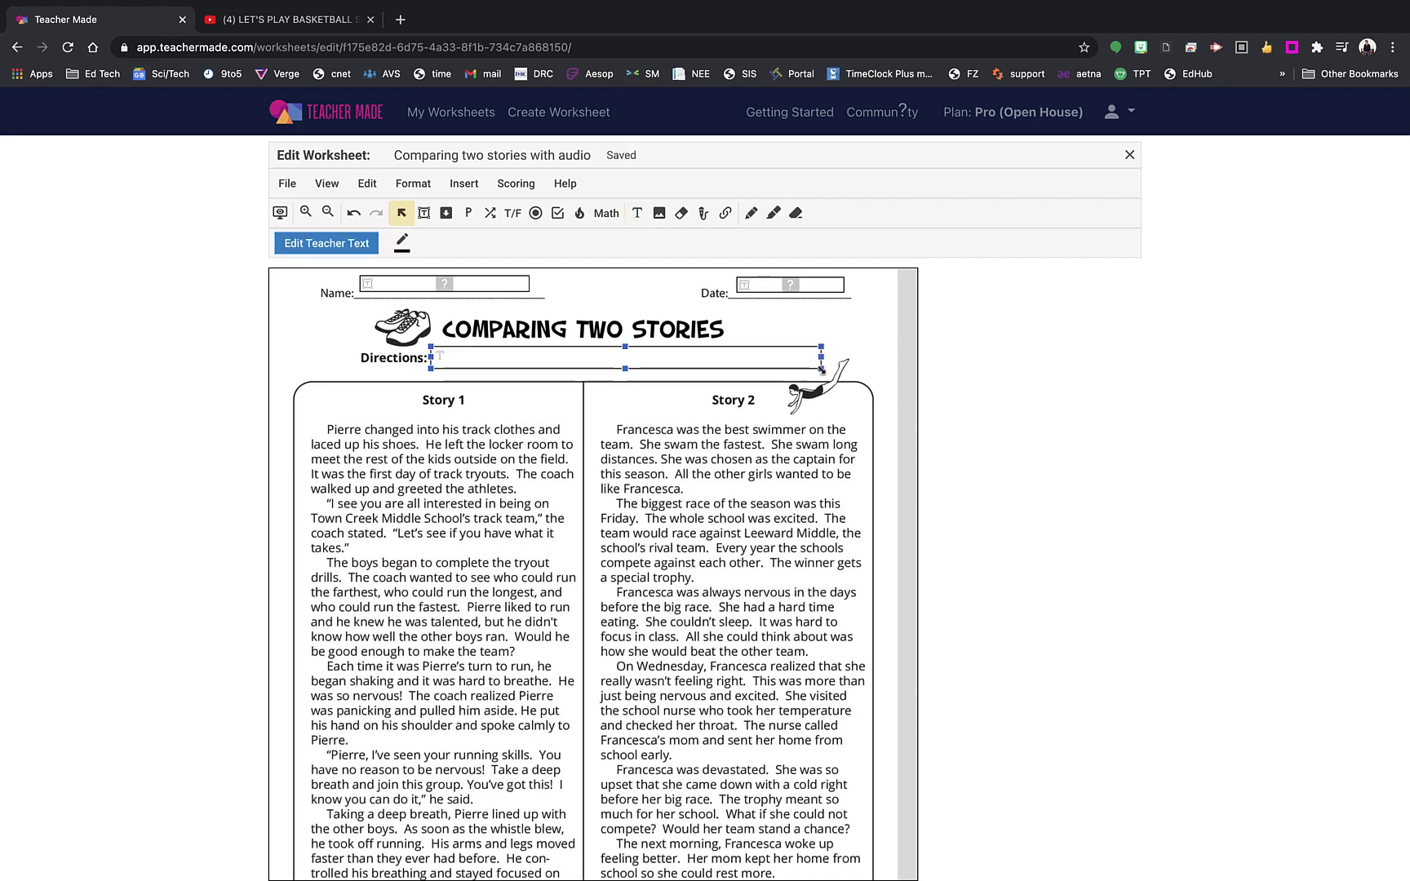
double_click(760, 363)
type("Read and watch the stories below. Then complete the graphic organizer.")
left_click(887, 413)
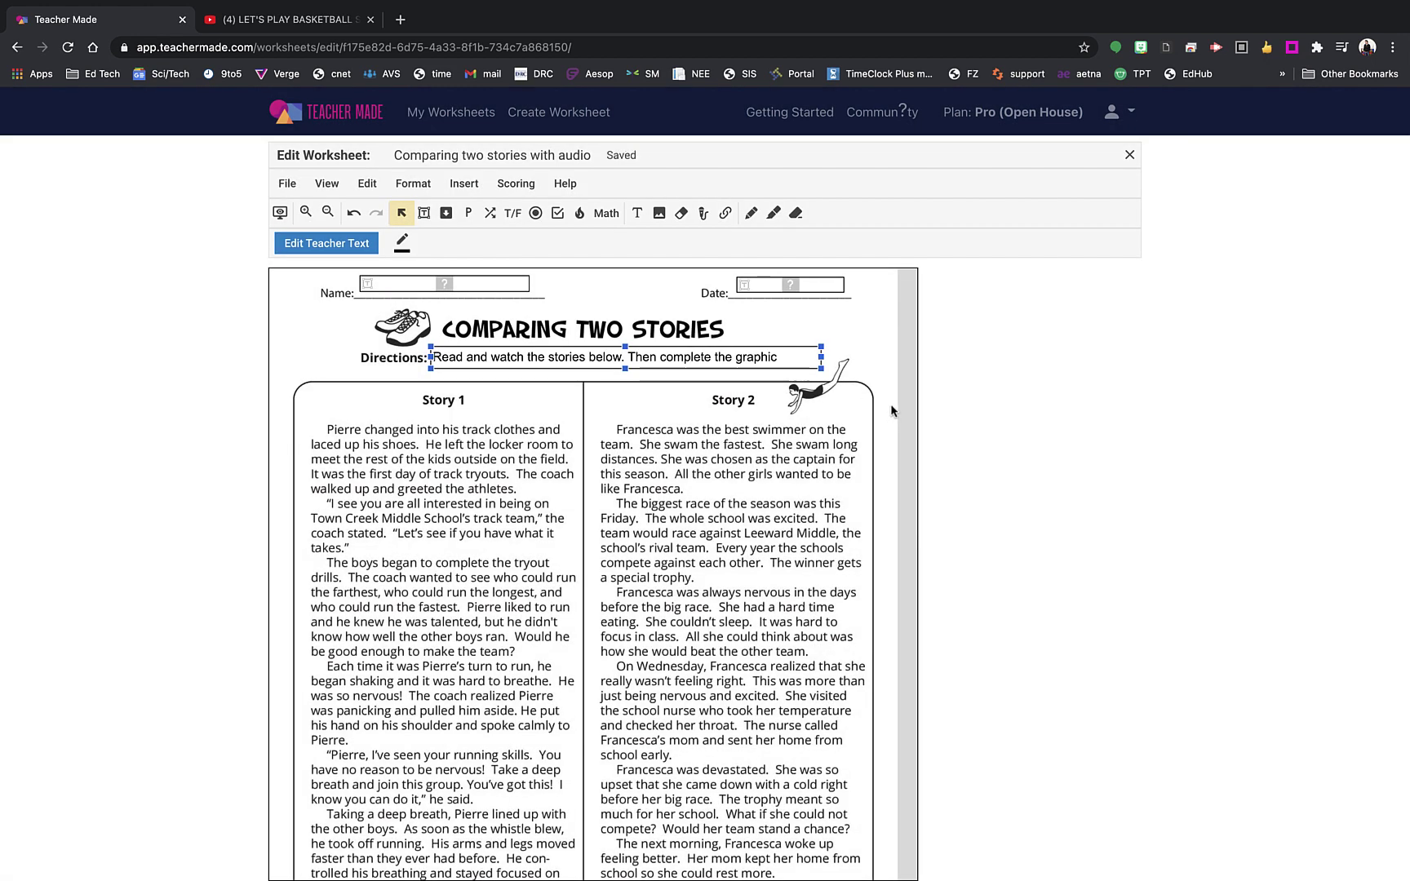
left_click(885, 352)
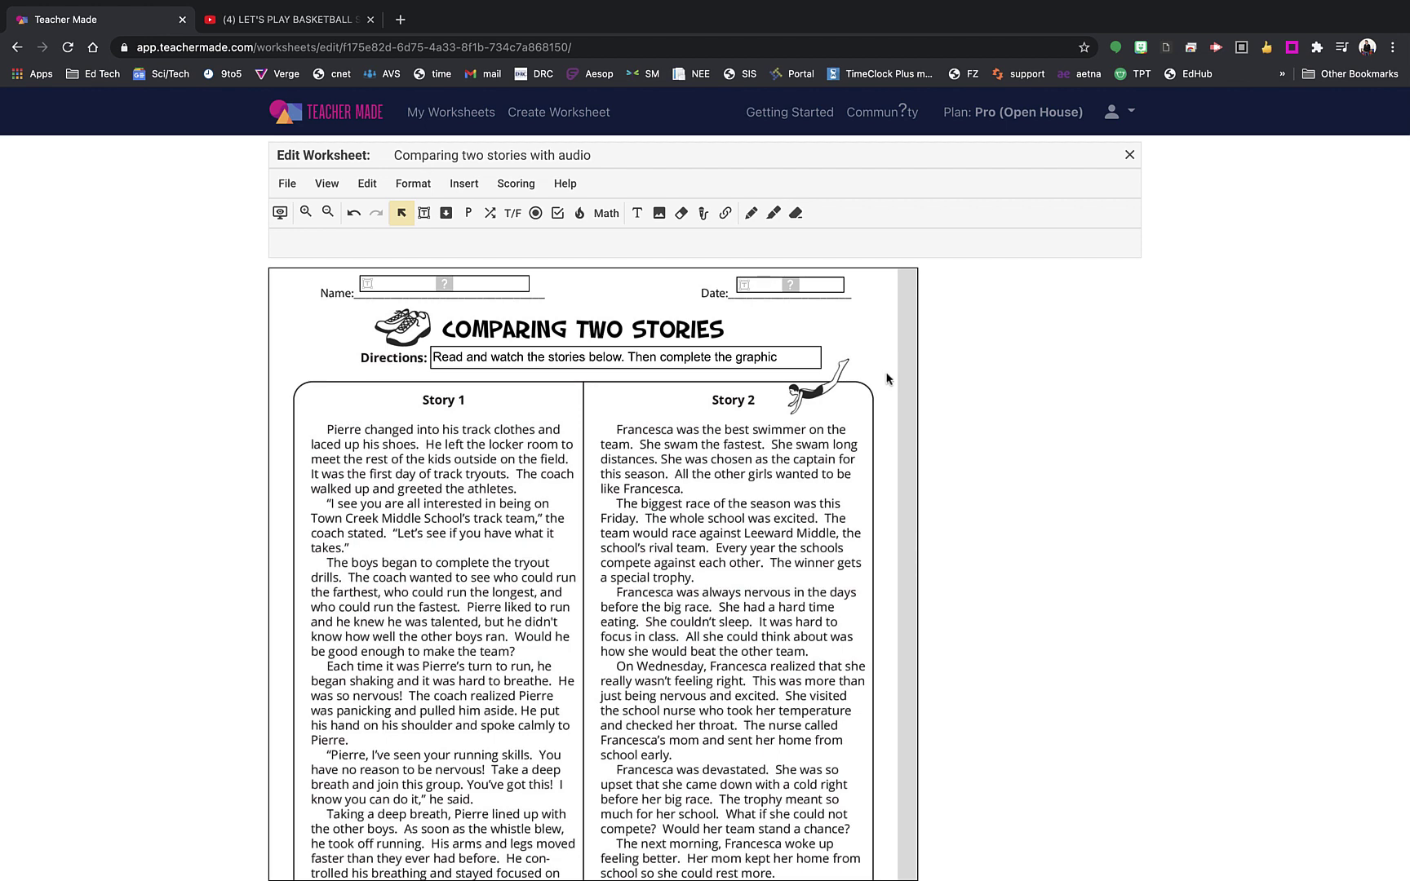
scroll(888, 375, "down", 2)
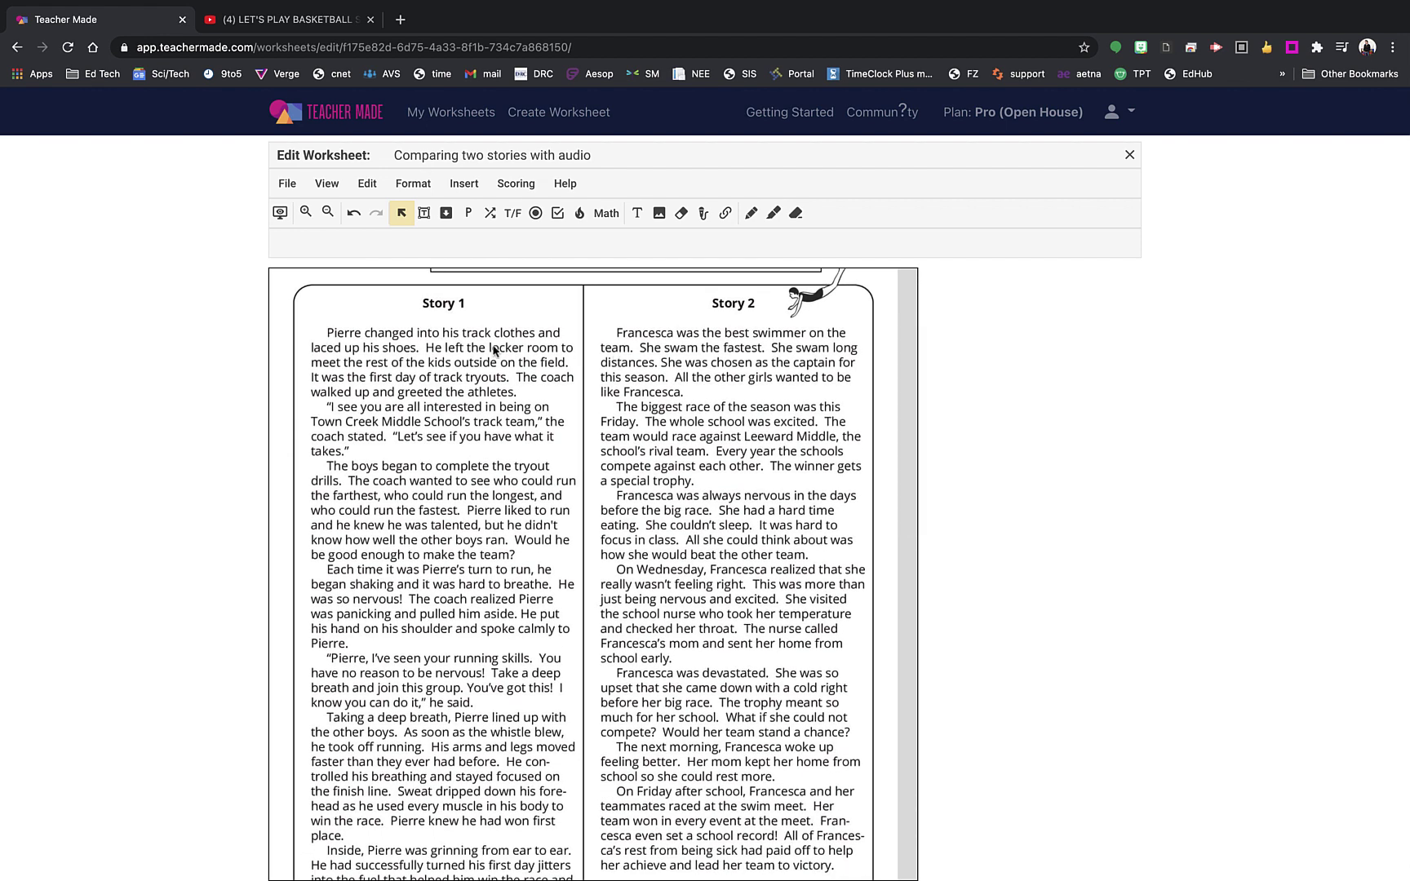
scroll(490, 640, "down", 2)
scroll(490, 640, "down", 1)
scroll(493, 489, "up", 4)
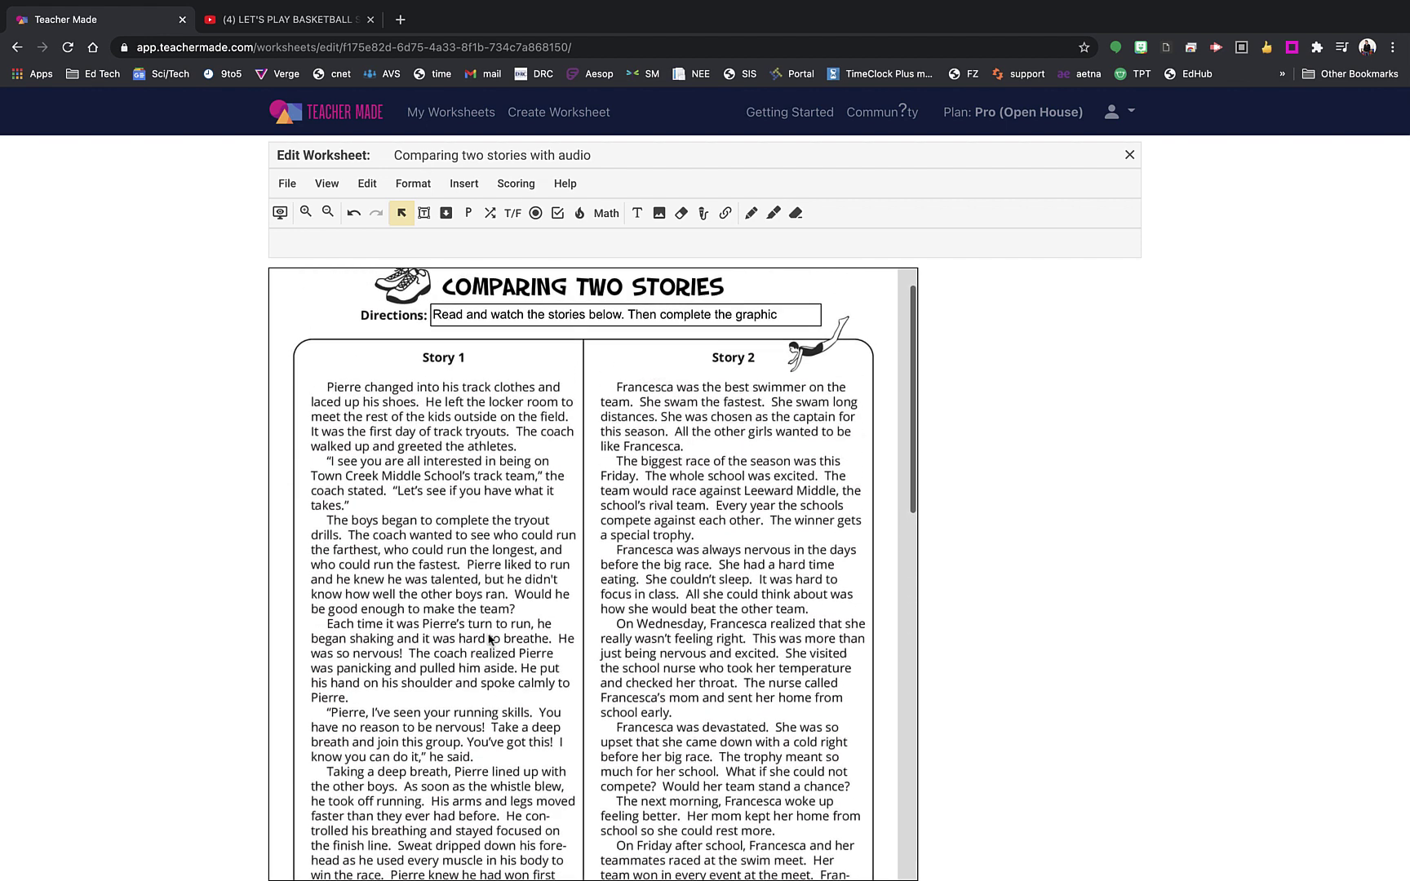
scroll(826, 542, "down", 2)
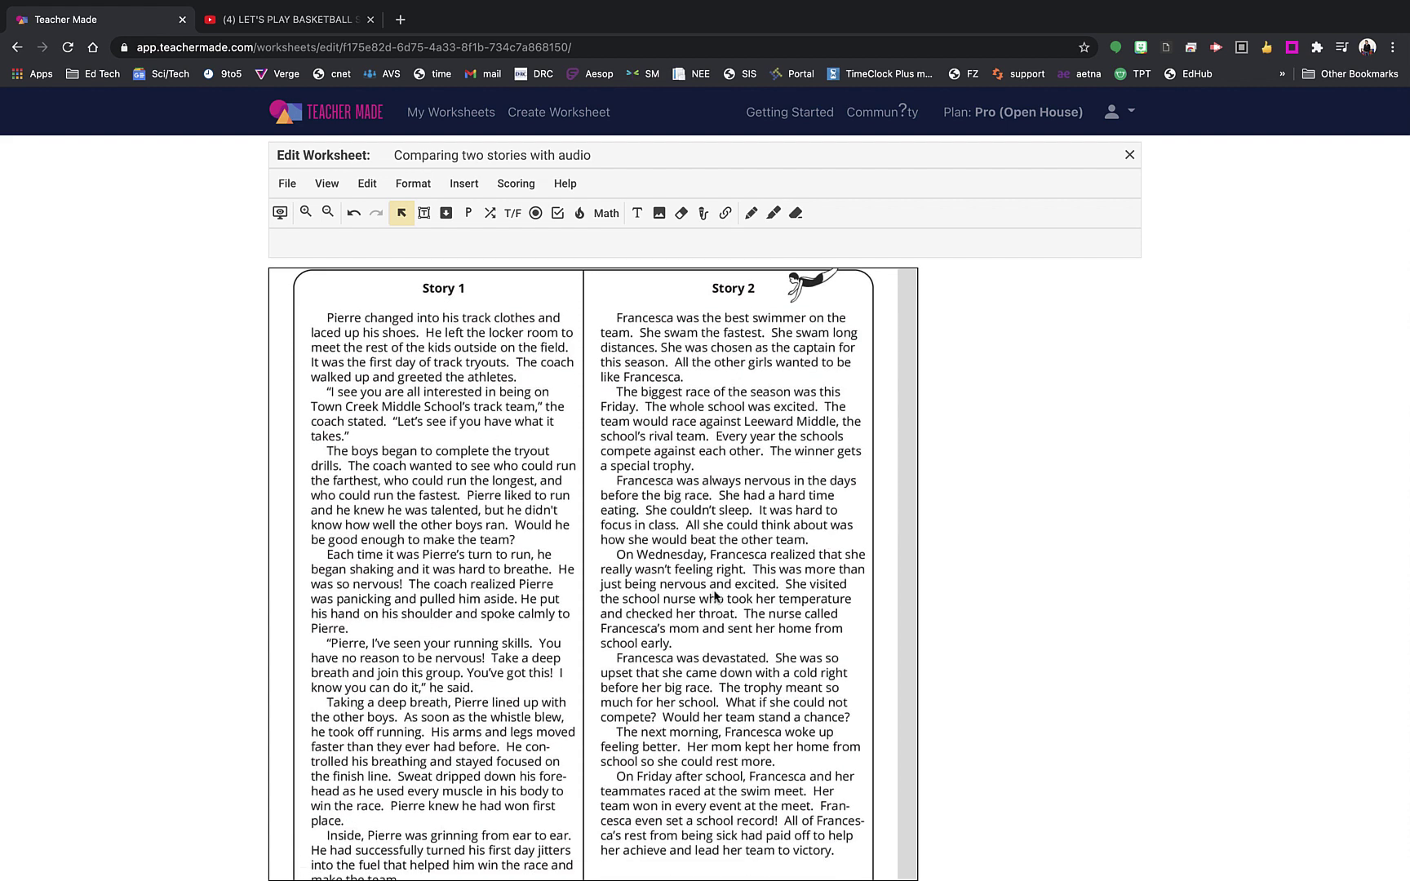
scroll(789, 524, "down", 2)
scroll(789, 525, "up", 4)
scroll(789, 525, "down", 3)
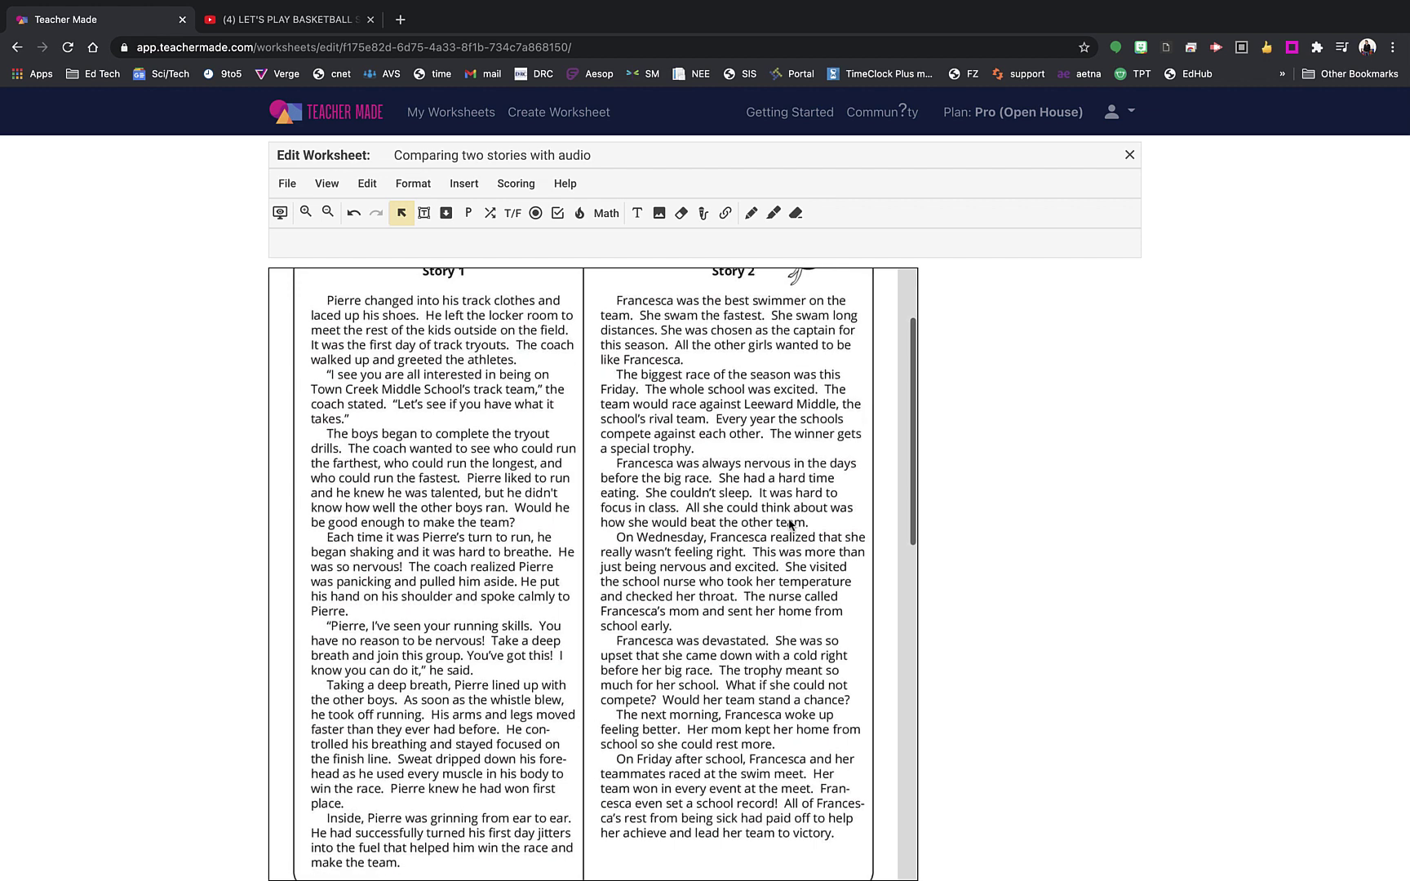
scroll(789, 525, "up", 1)
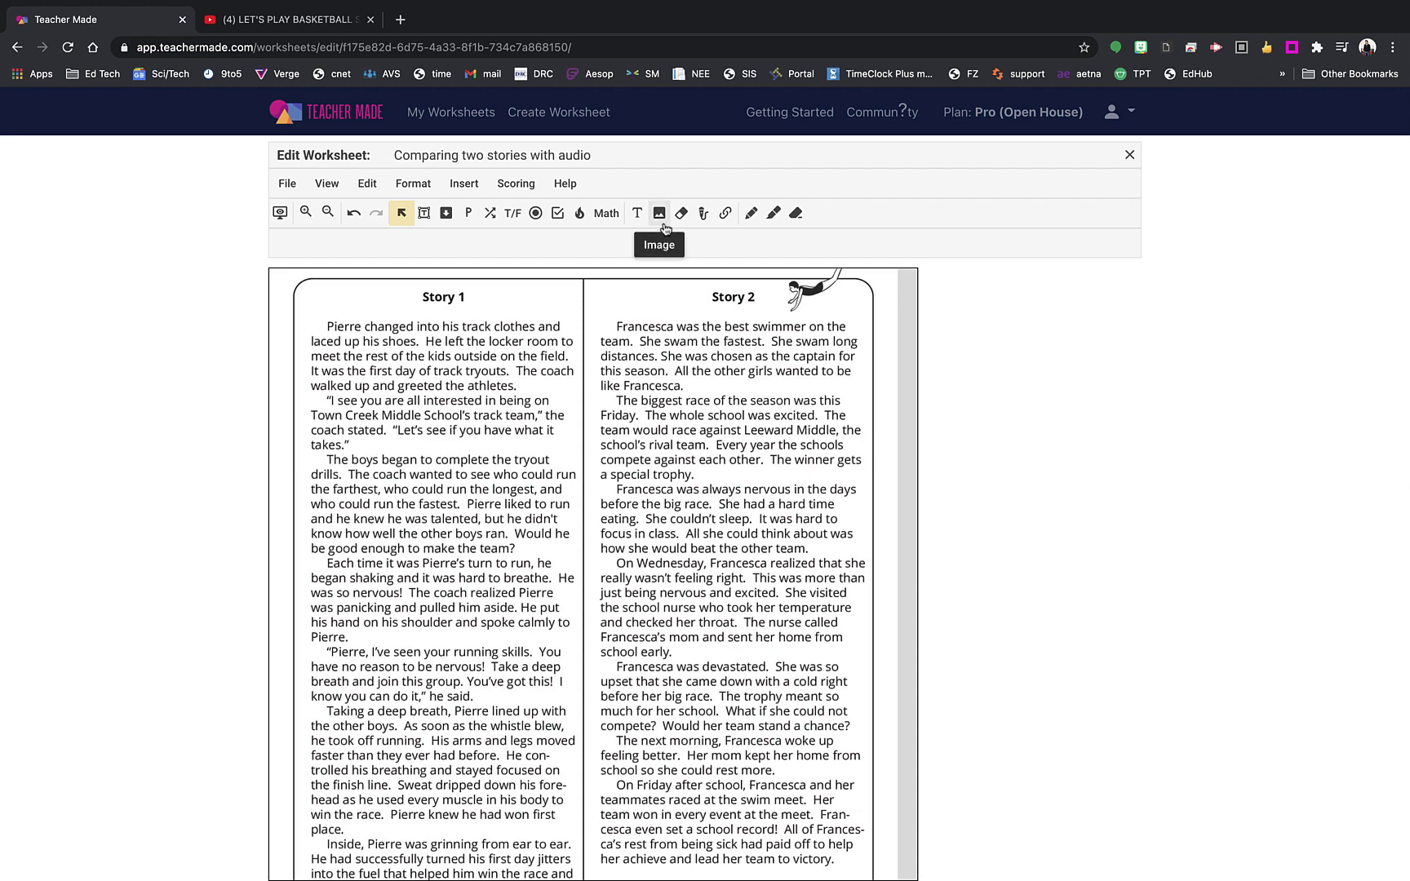
scroll(715, 547, "down", 2)
scroll(715, 547, "up", 2)
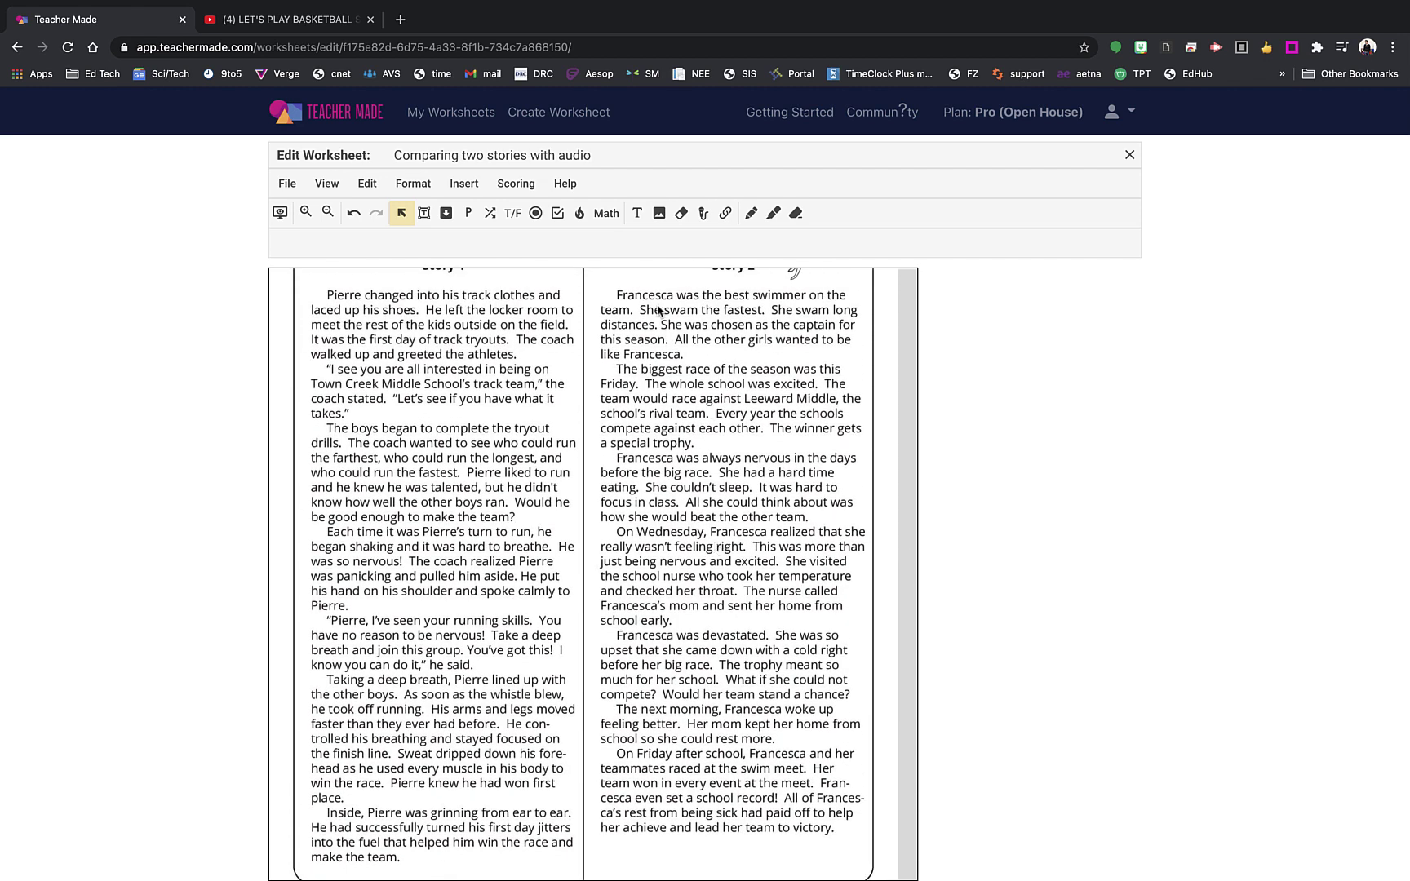
left_click(659, 213)
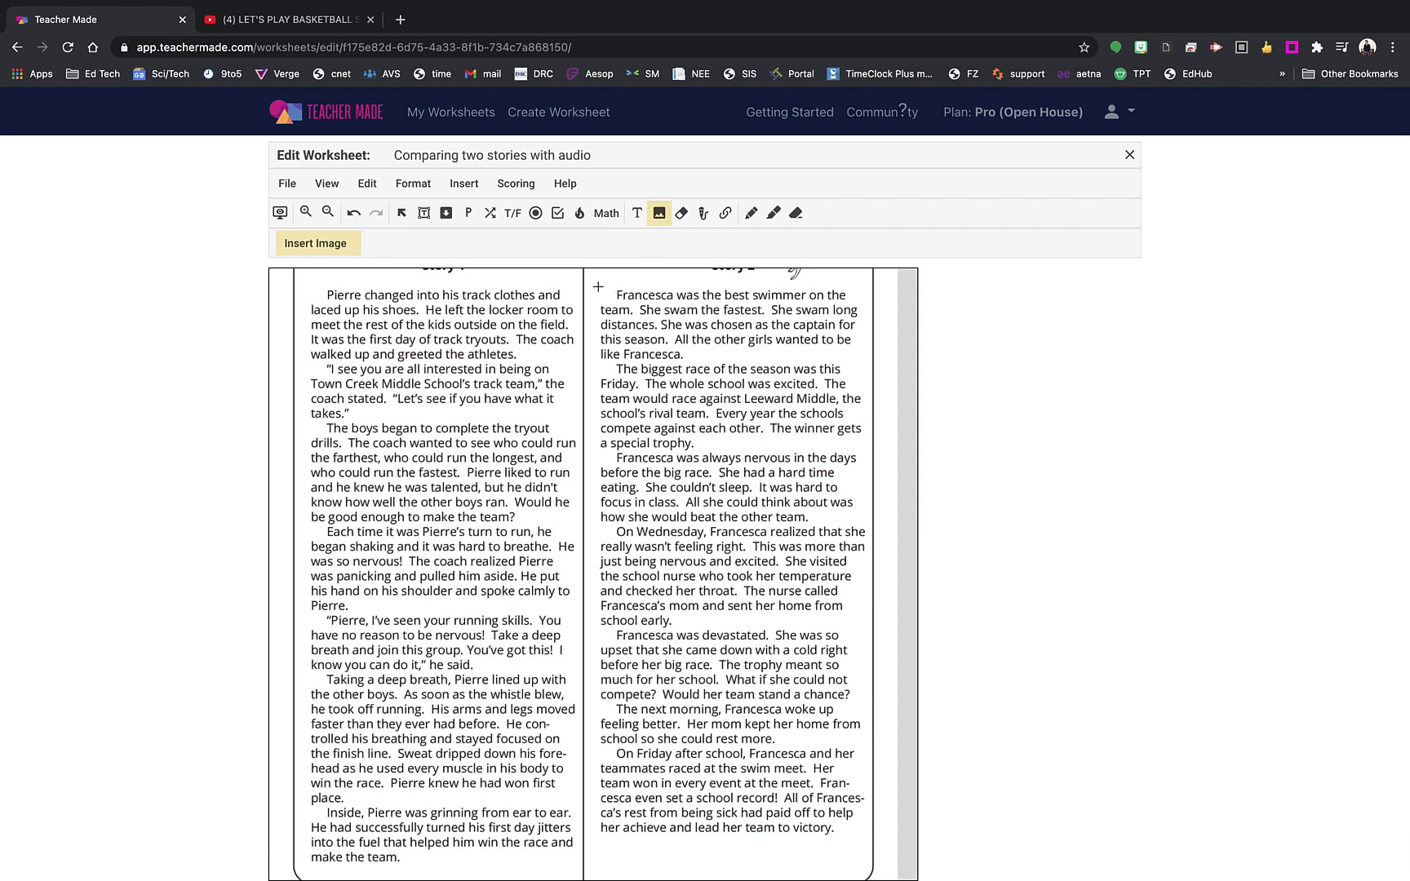
Step: Upload the basketball book-cover file and insert it over Story 2's opening paragraphs
left_click_drag(594, 287, 864, 529)
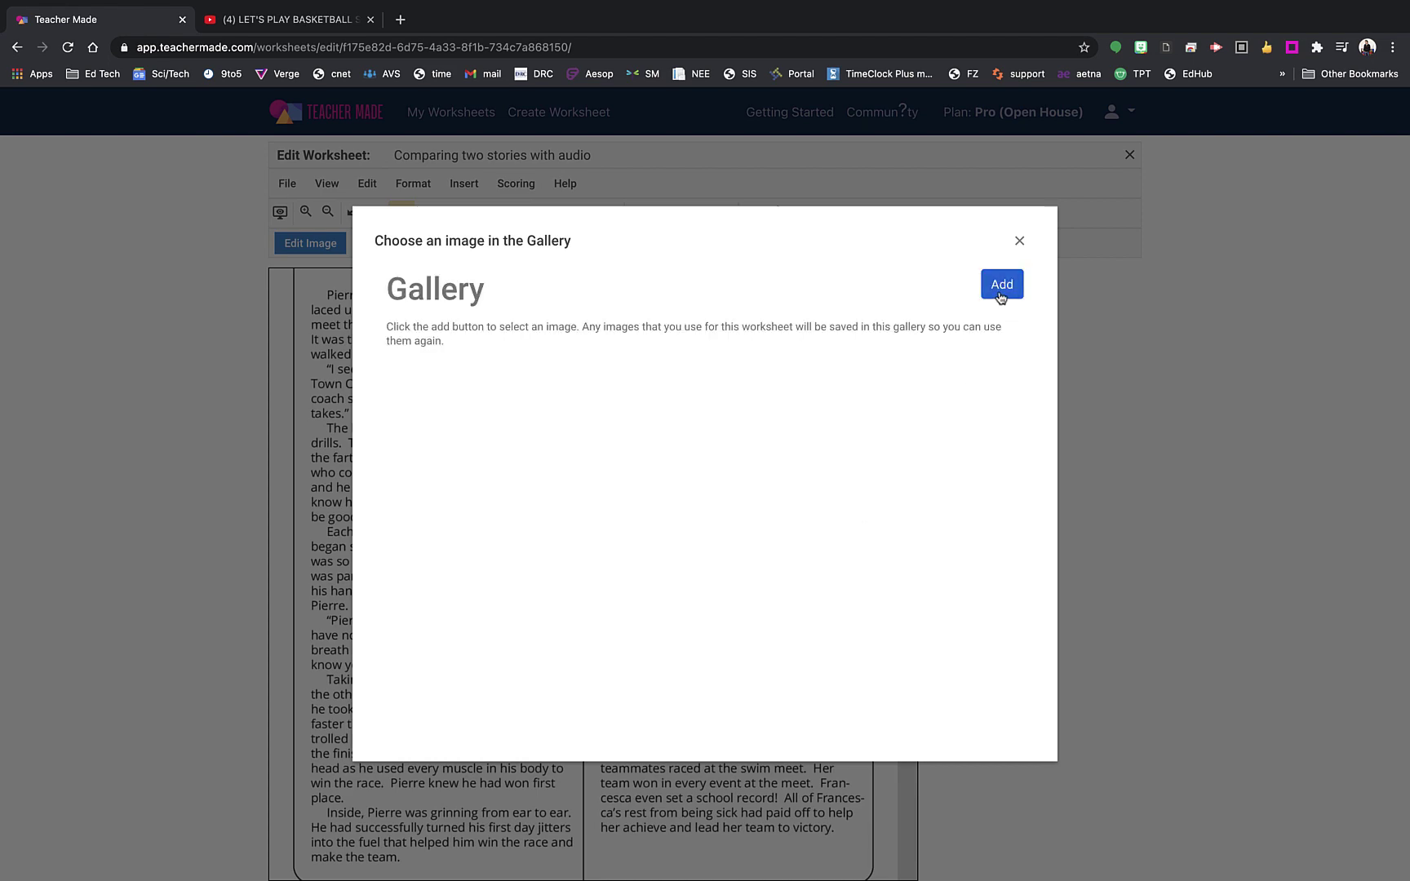
left_click(1000, 297)
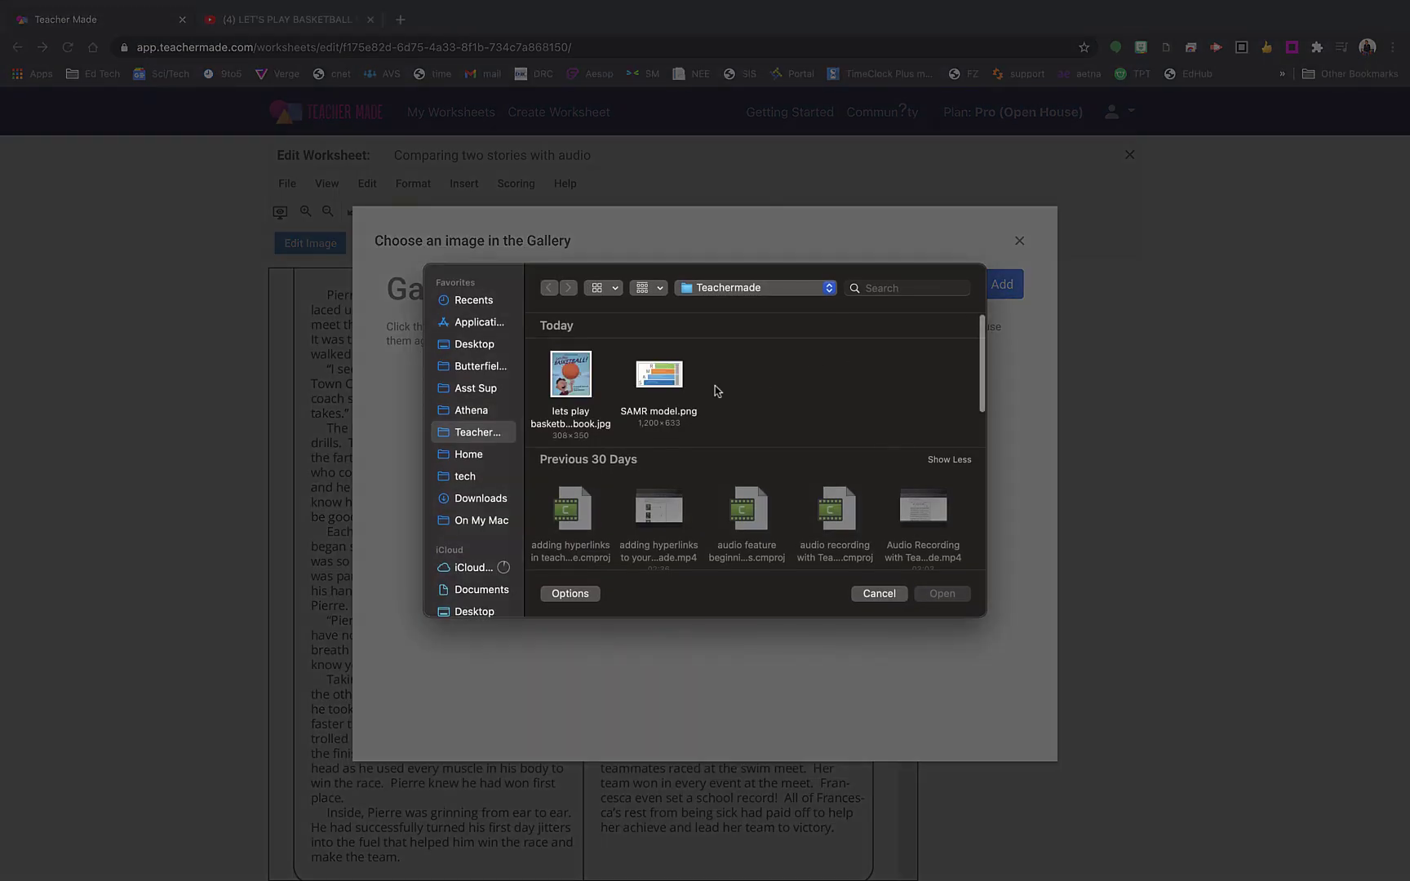
double_click(573, 378)
left_click(473, 406)
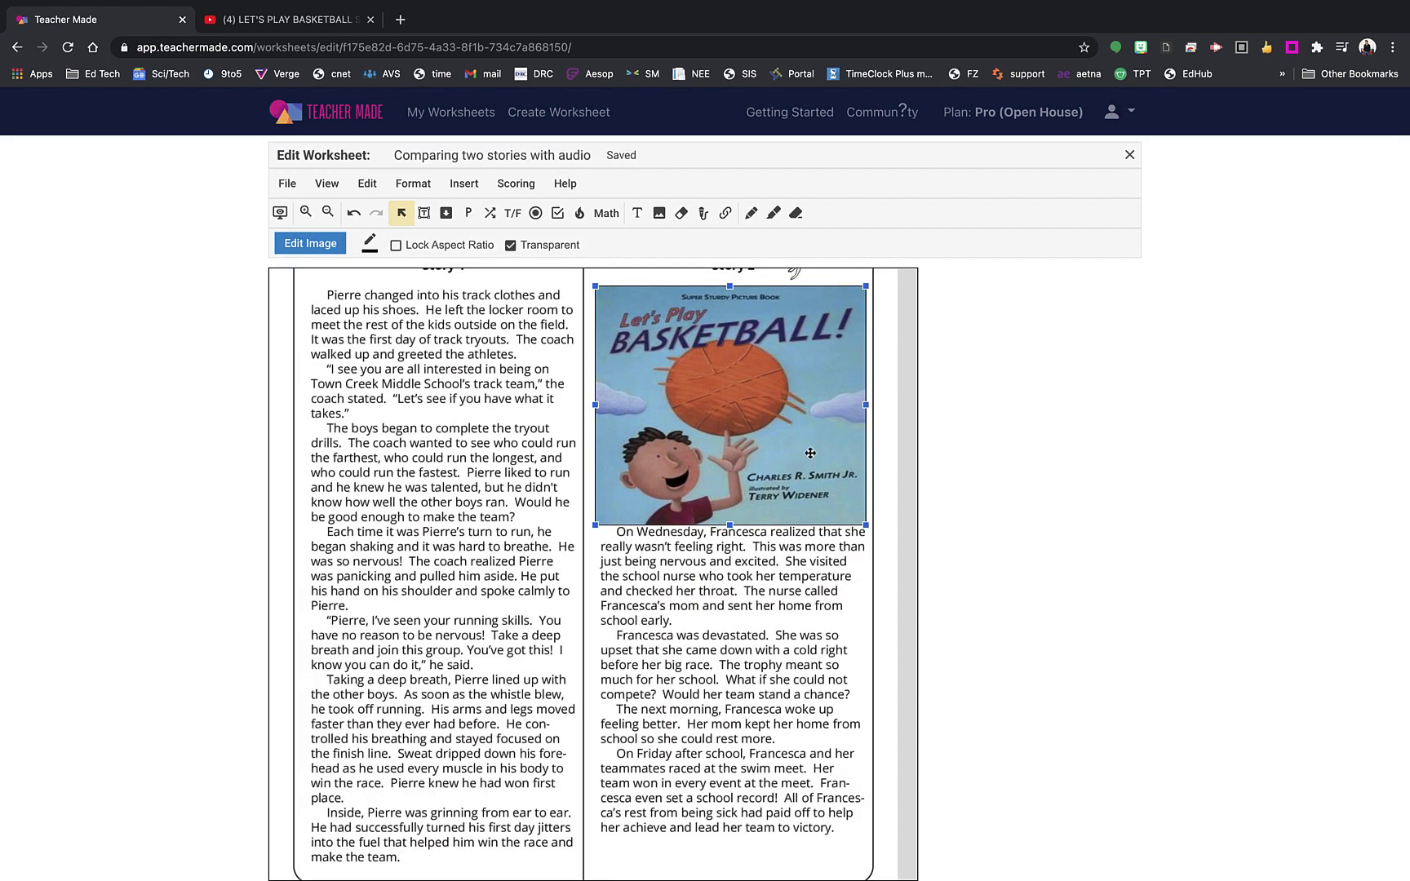
scroll(848, 457, "up", 2)
scroll(848, 456, "down", 2)
scroll(847, 456, "down", 2)
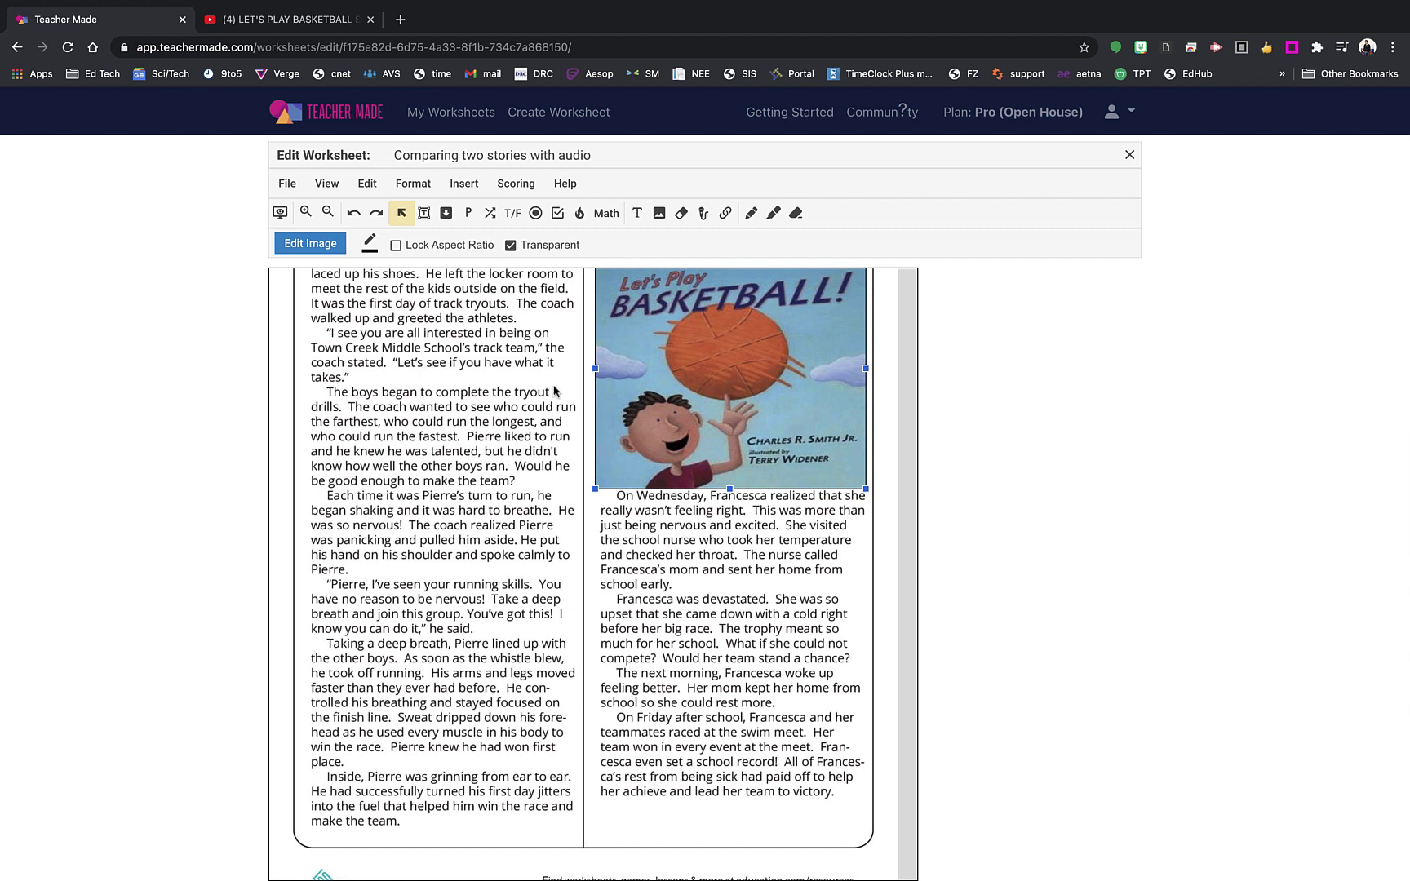
Step: Add a short-answer box filling Story 2's column below the book cover
left_click(424, 213)
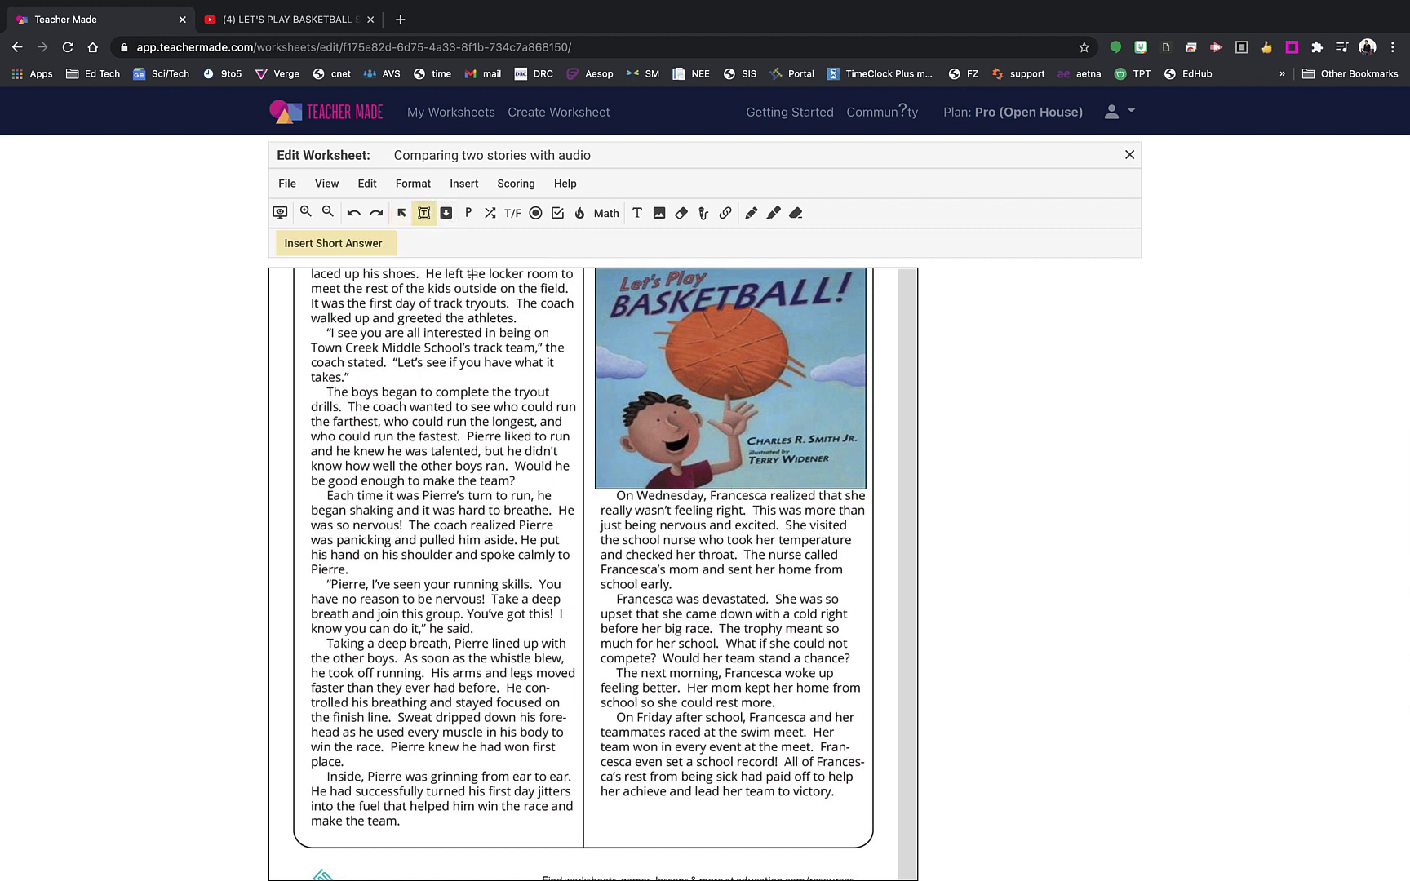
left_click_drag(597, 494, 746, 638)
left_click_drag(832, 772, 867, 805)
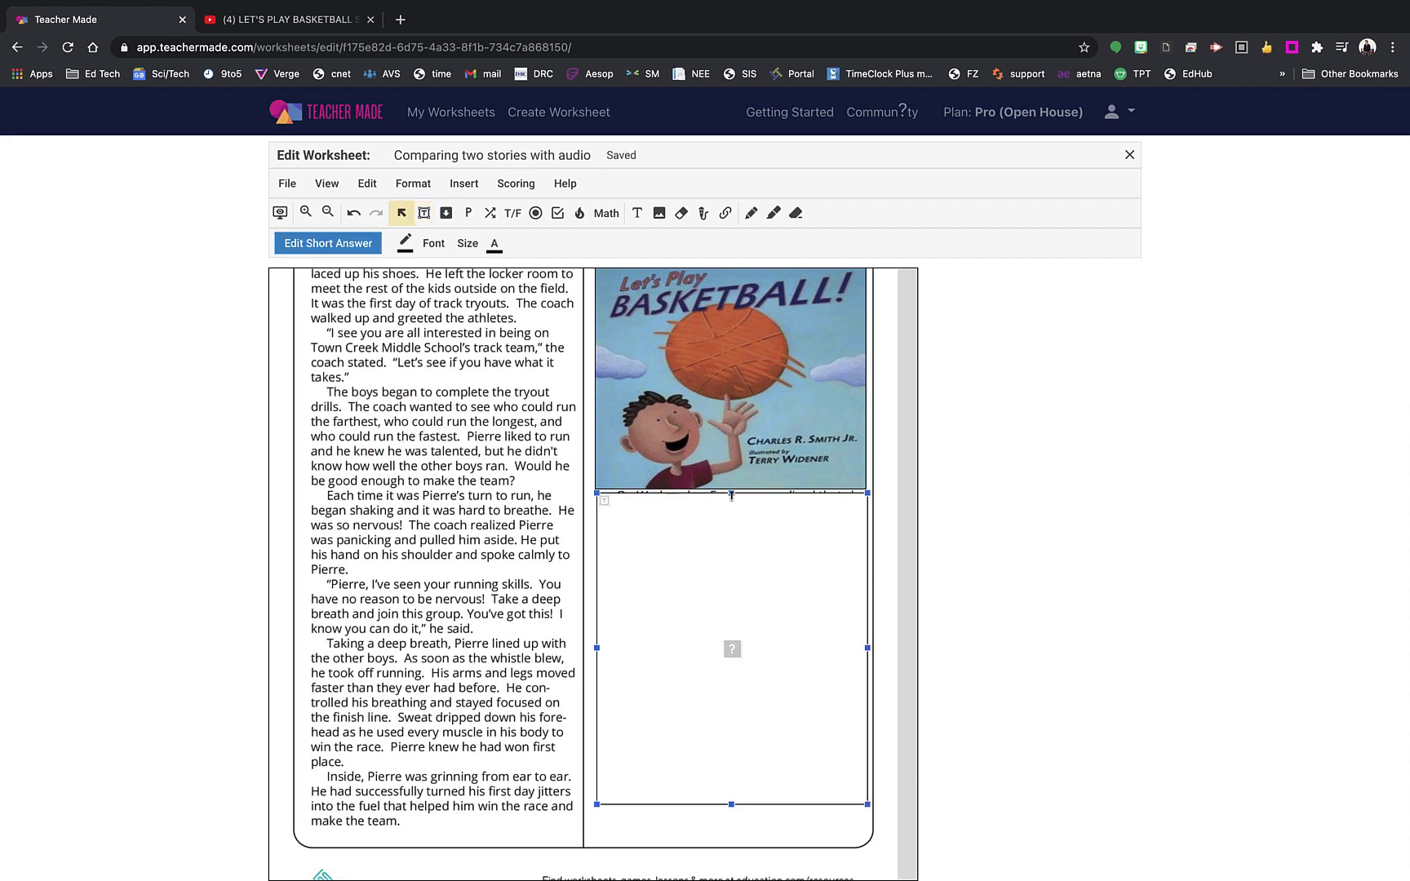
left_click_drag(731, 494, 732, 492)
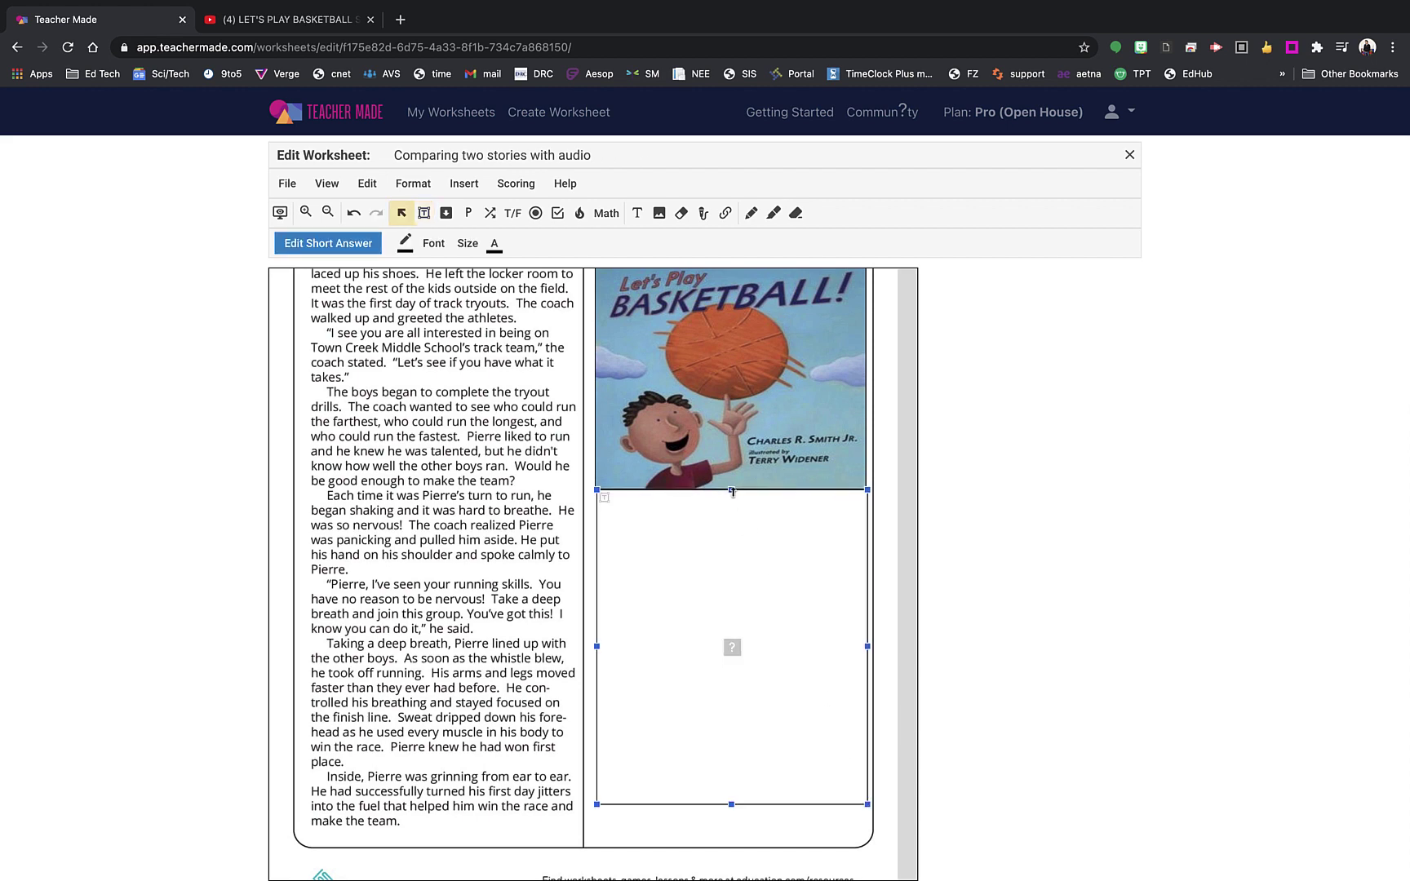
Step: Add a link to the basketball read-aloud video labelled 'Click here to watch story 2!'
left_click(726, 214)
left_click_drag(622, 535, 843, 683)
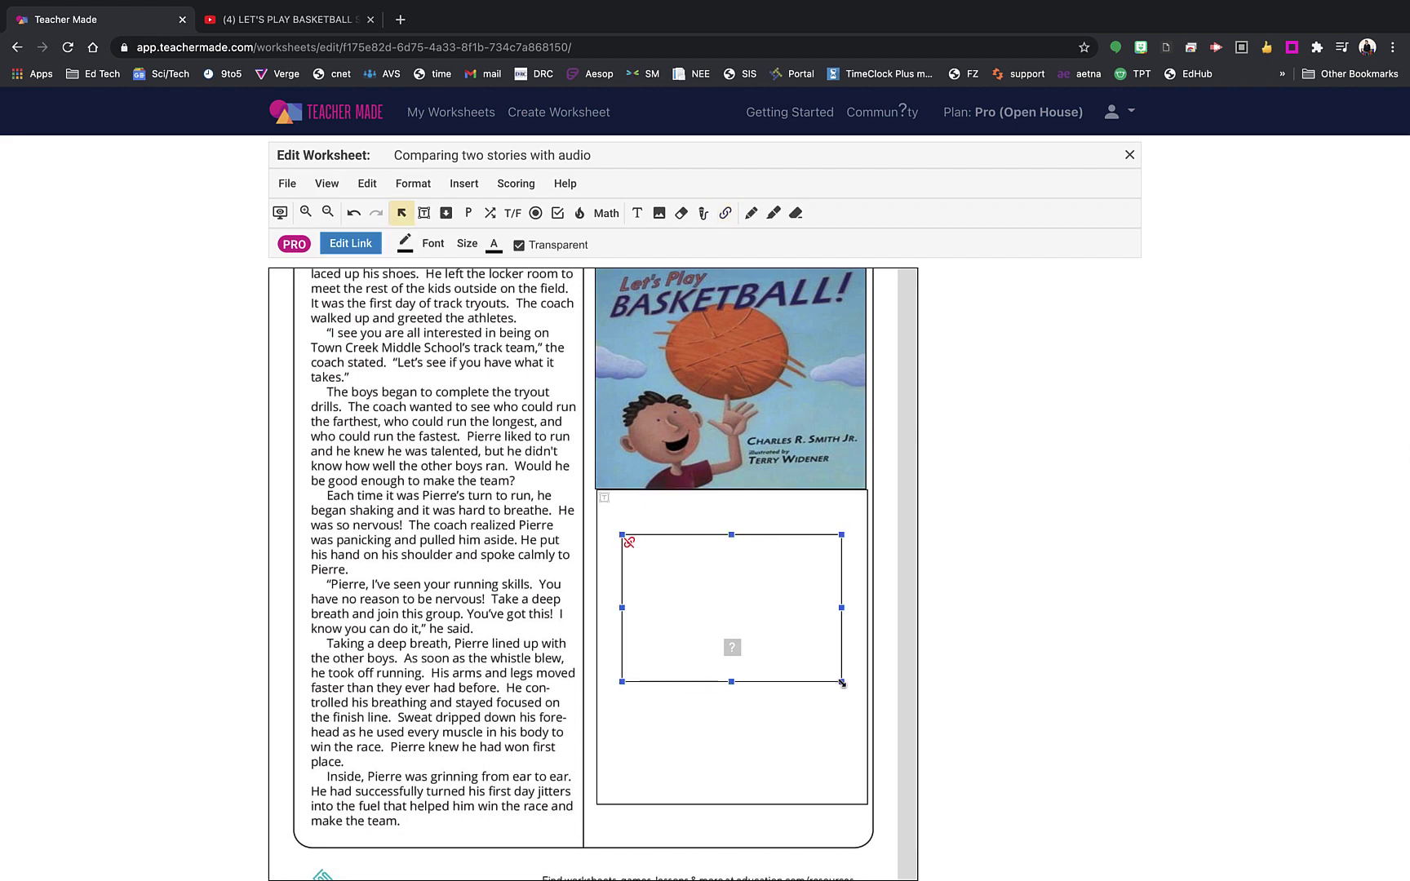
double_click(733, 608)
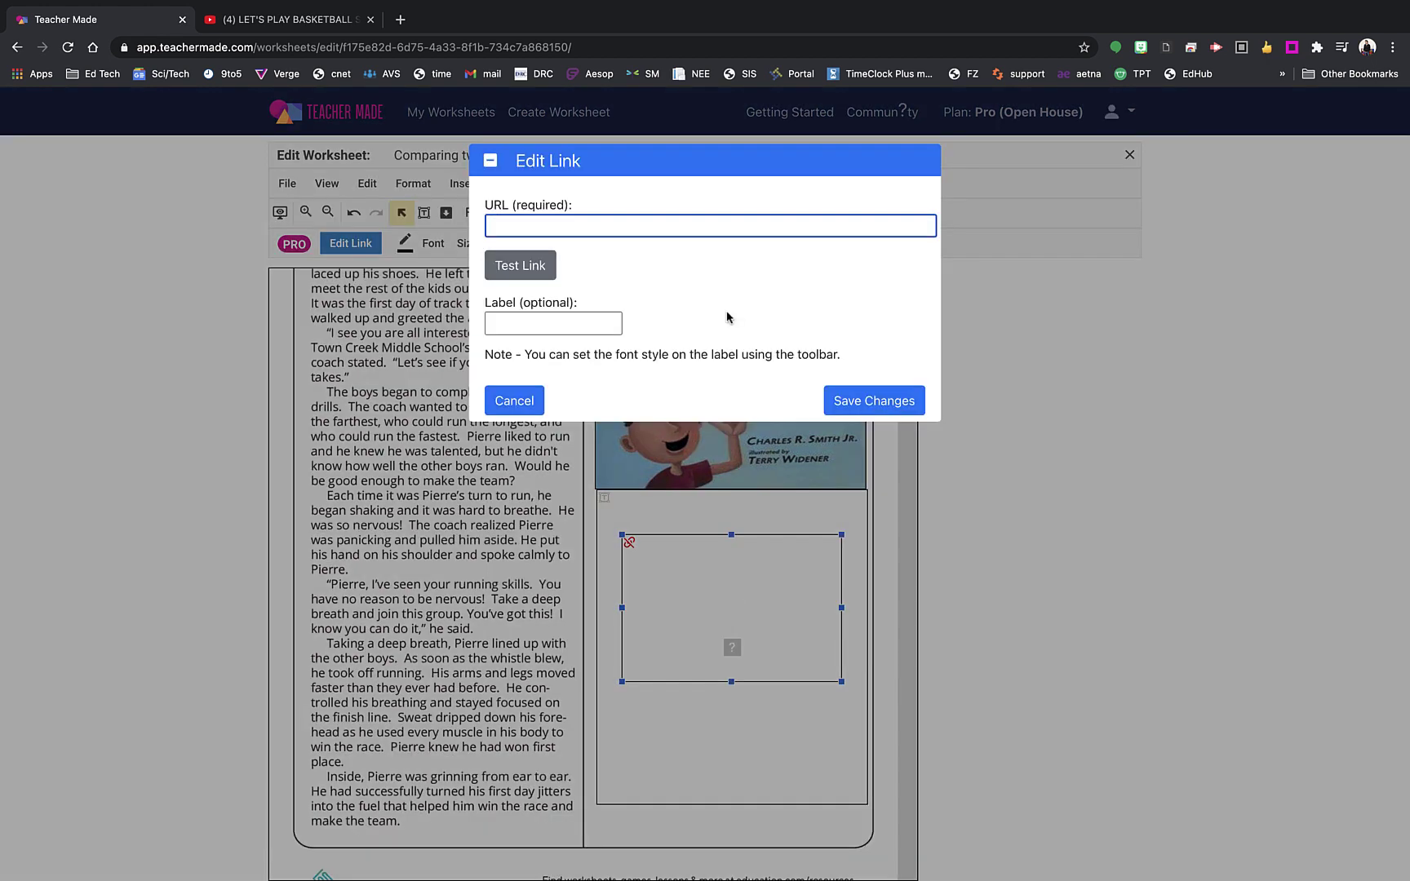
left_click(314, 27)
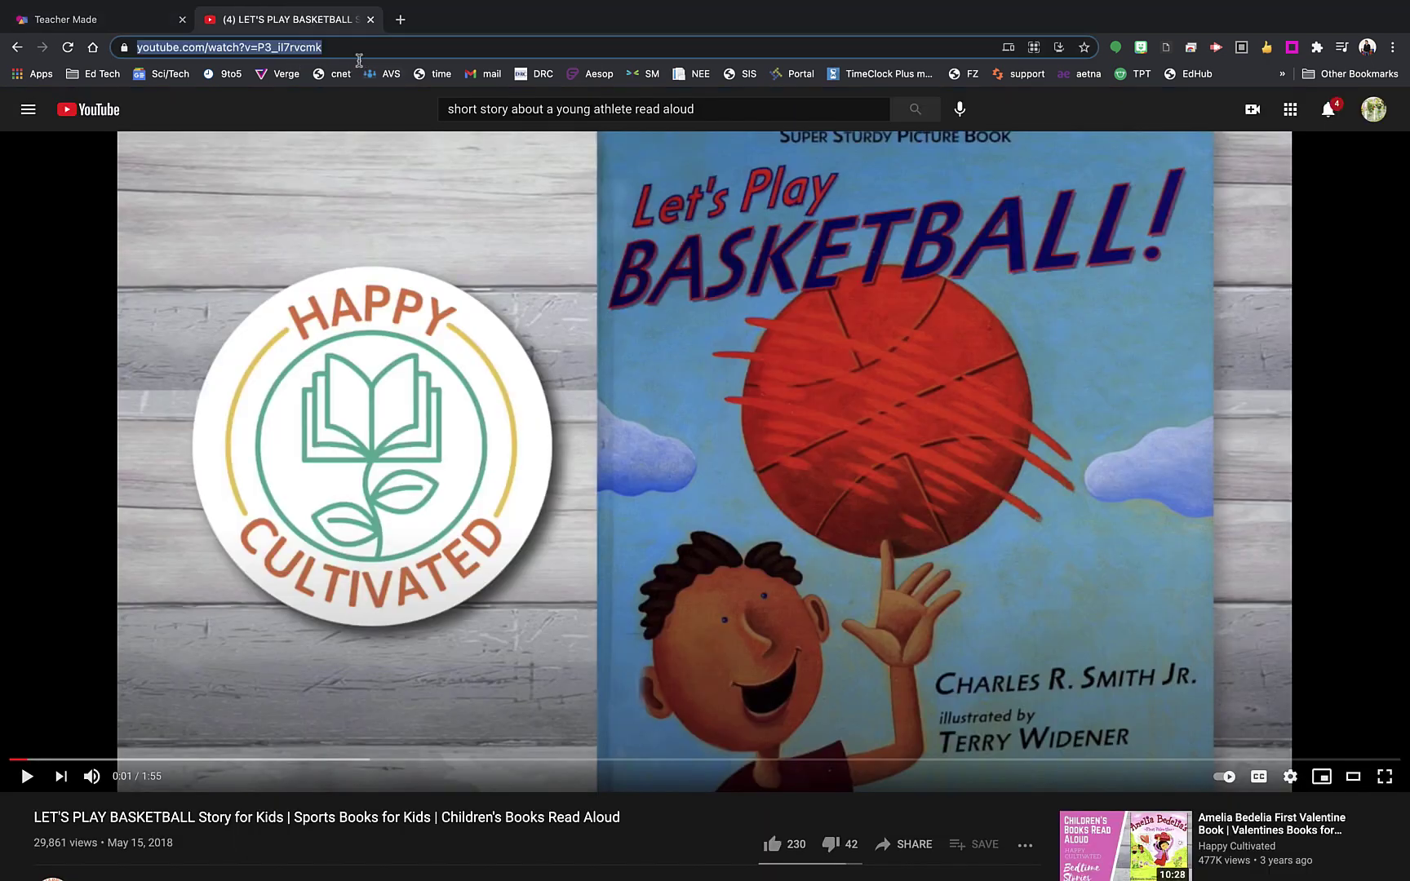
left_click(137, 28)
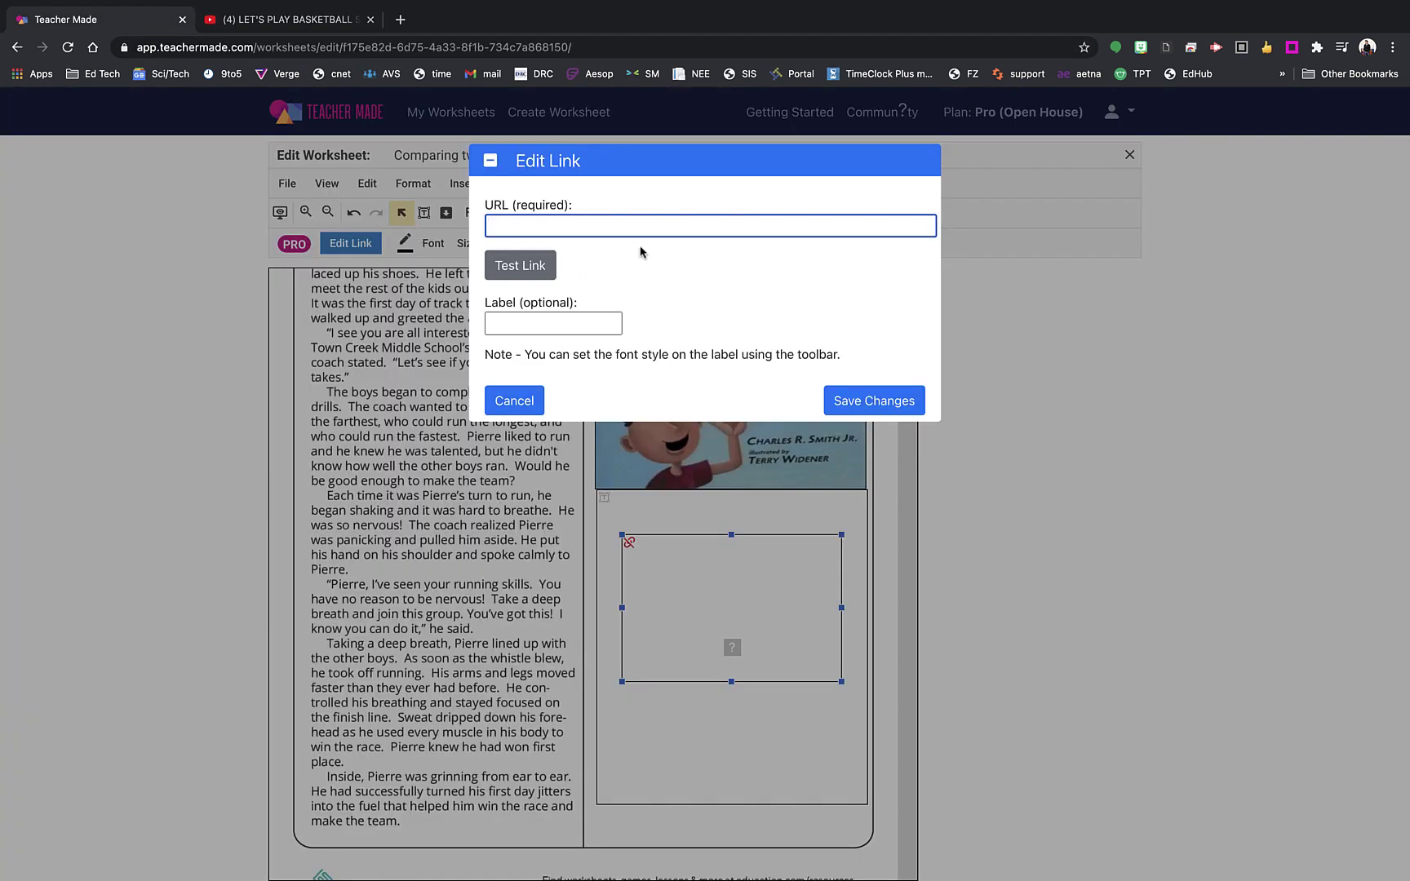
type("https://www.youtube.com/watch?v=P3_il7rvcmk")
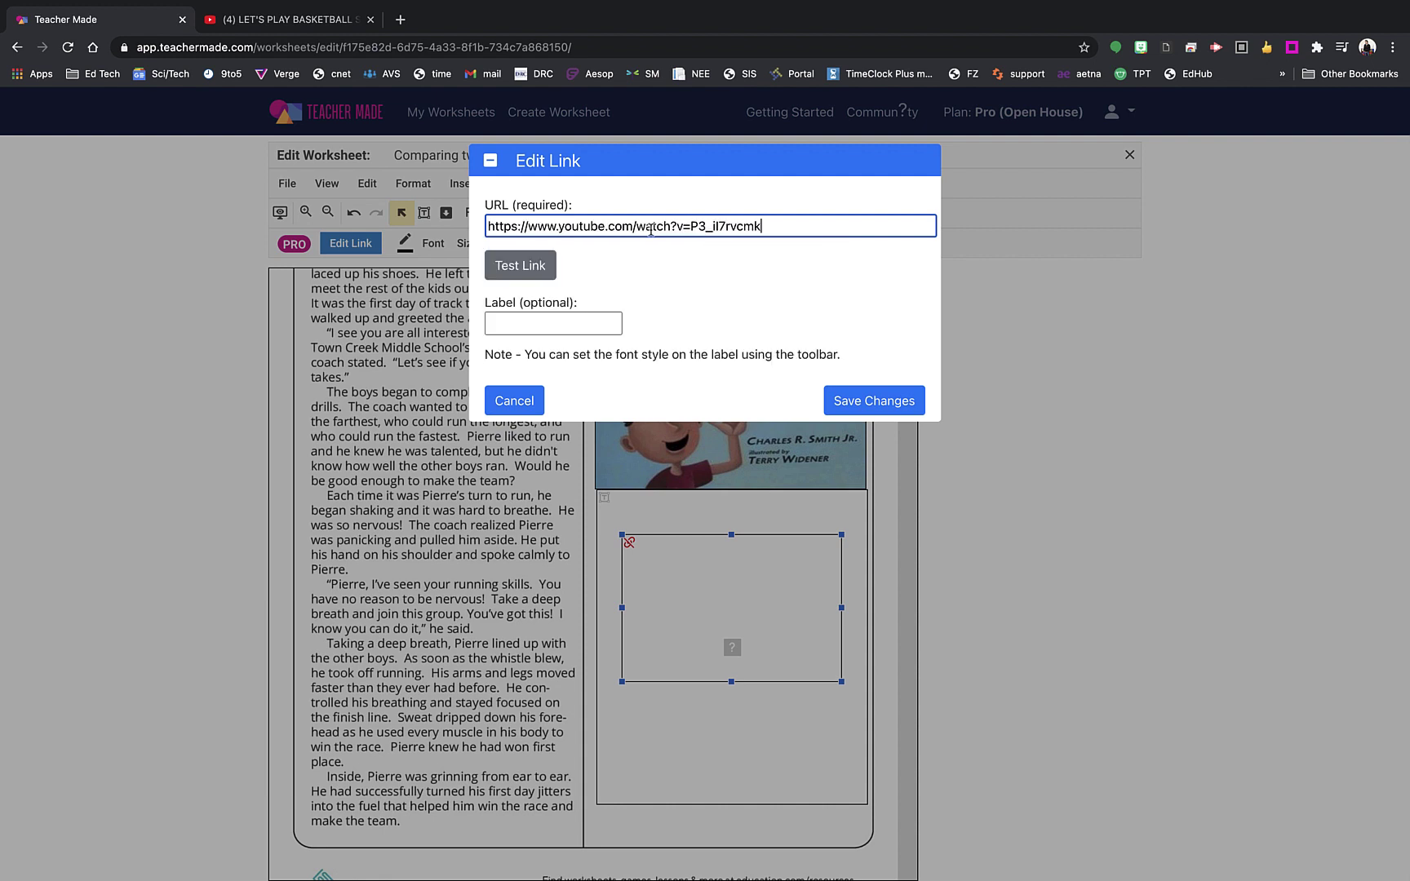
left_click(589, 323)
type("Click h")
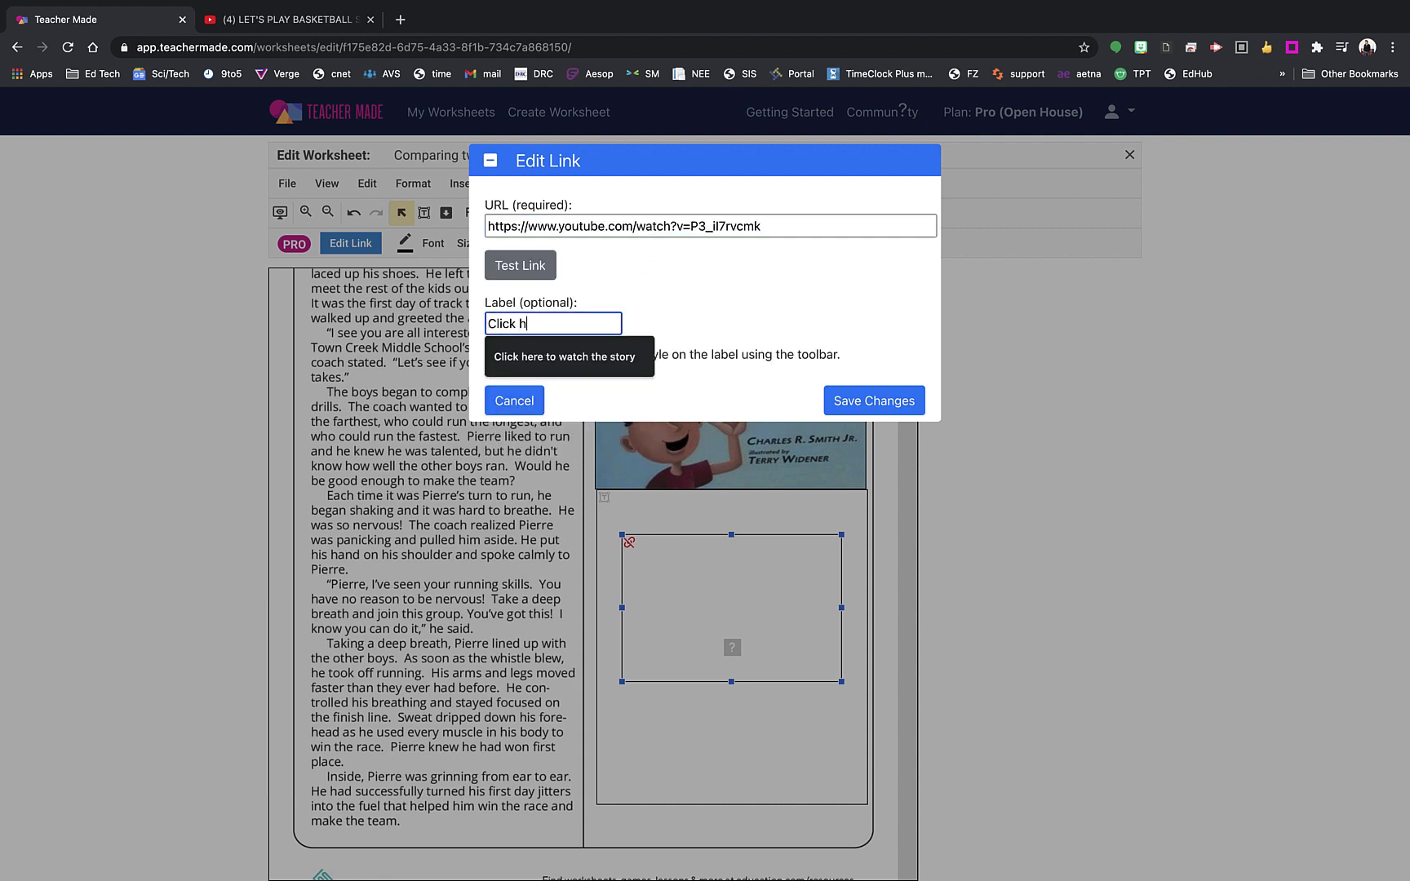
type("ere to watch story 2")
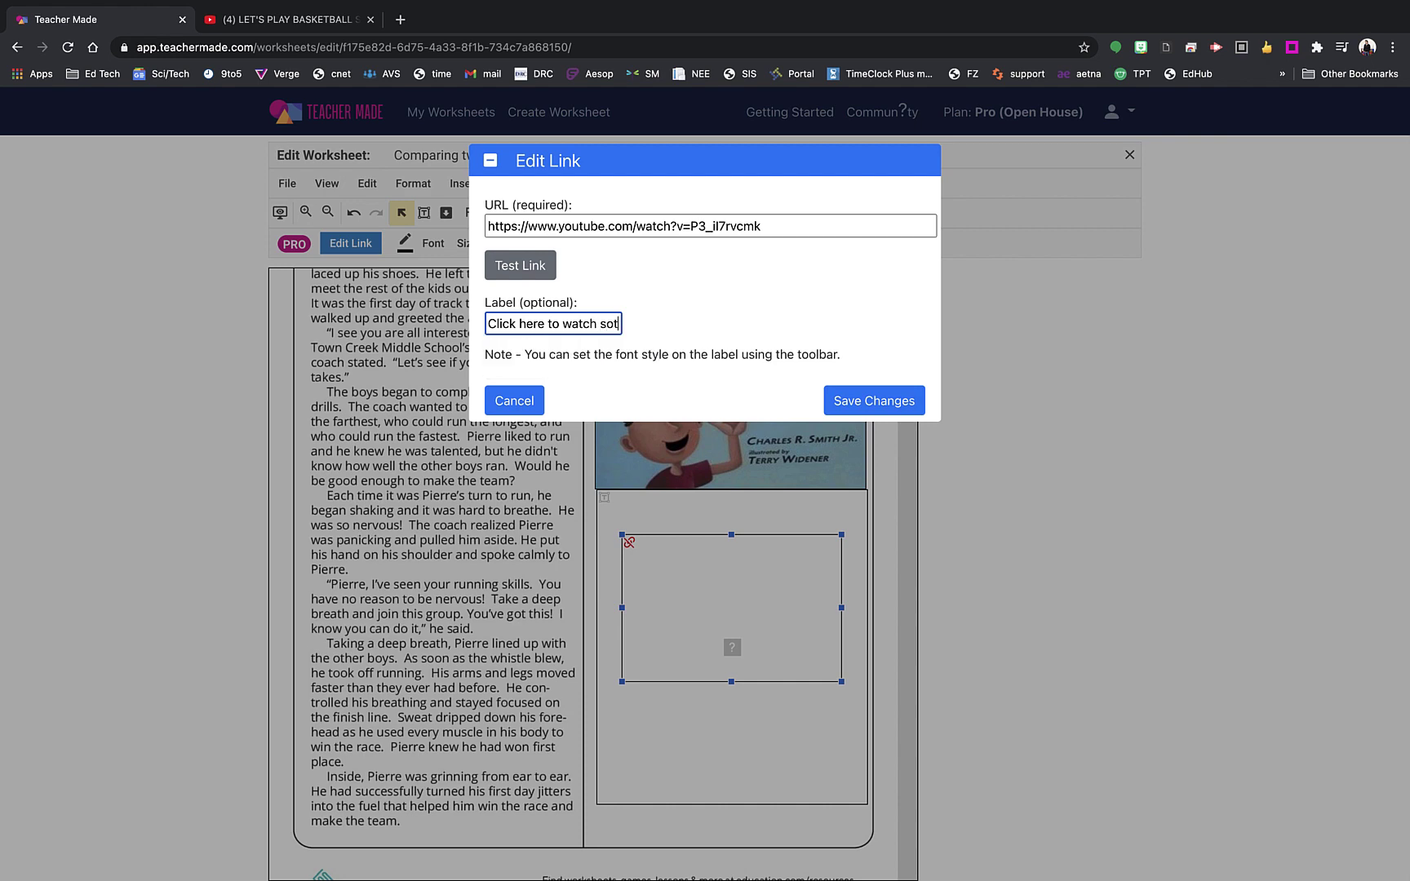
type("!")
left_click(884, 399)
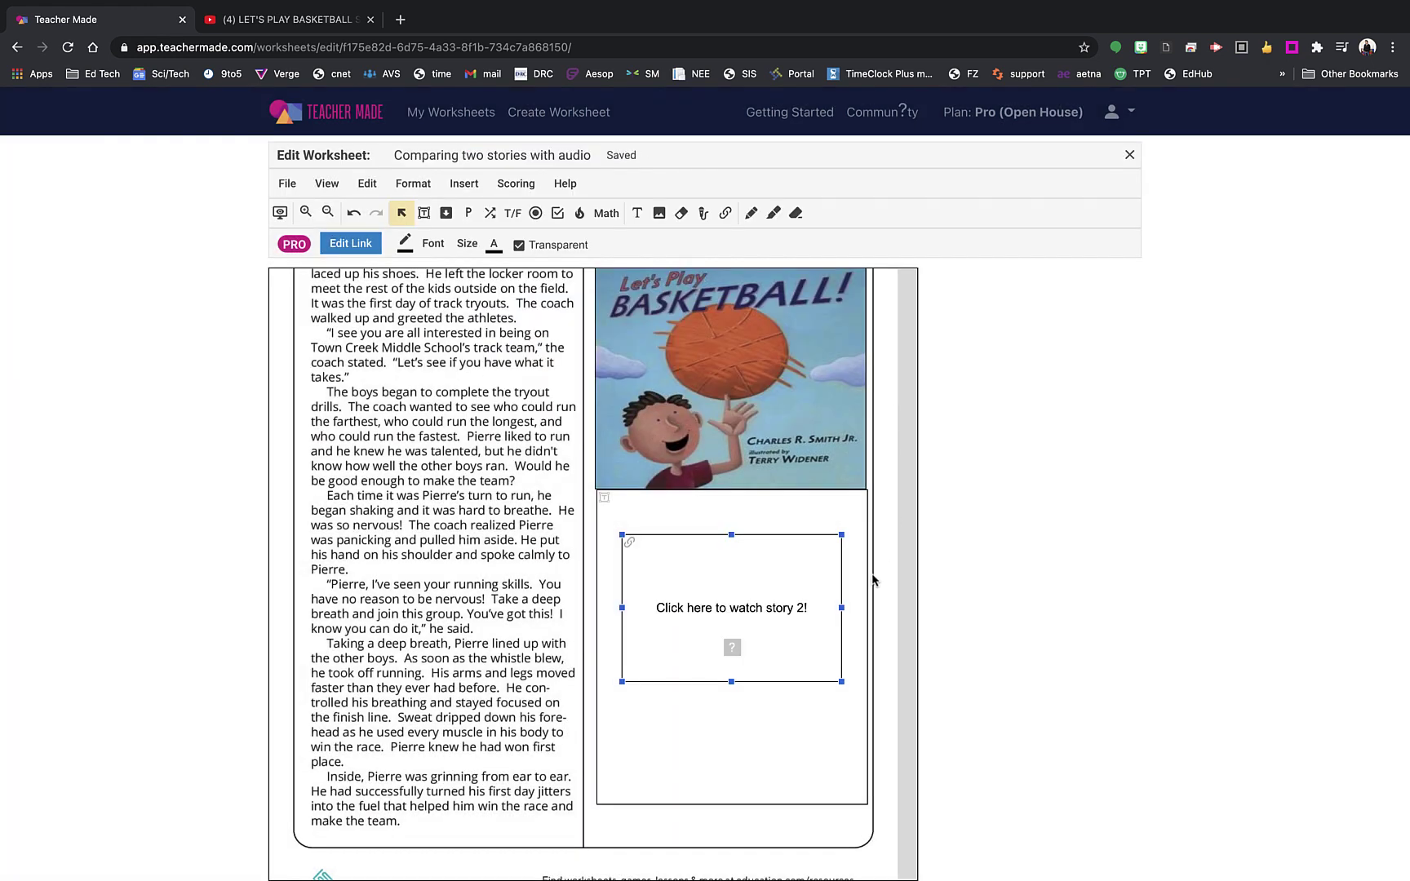
left_click(882, 599)
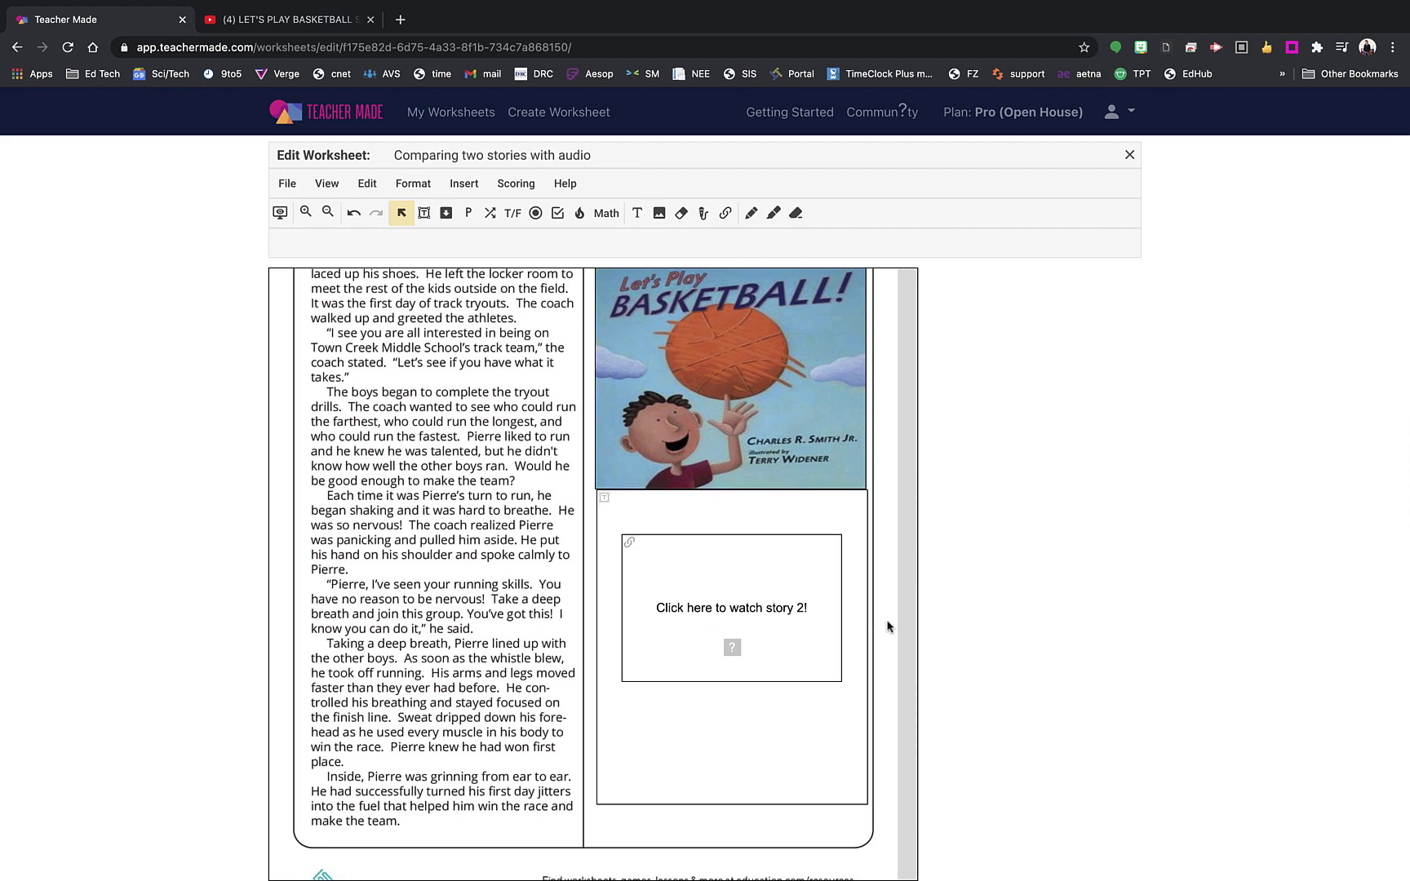
scroll(895, 586, "up", 2)
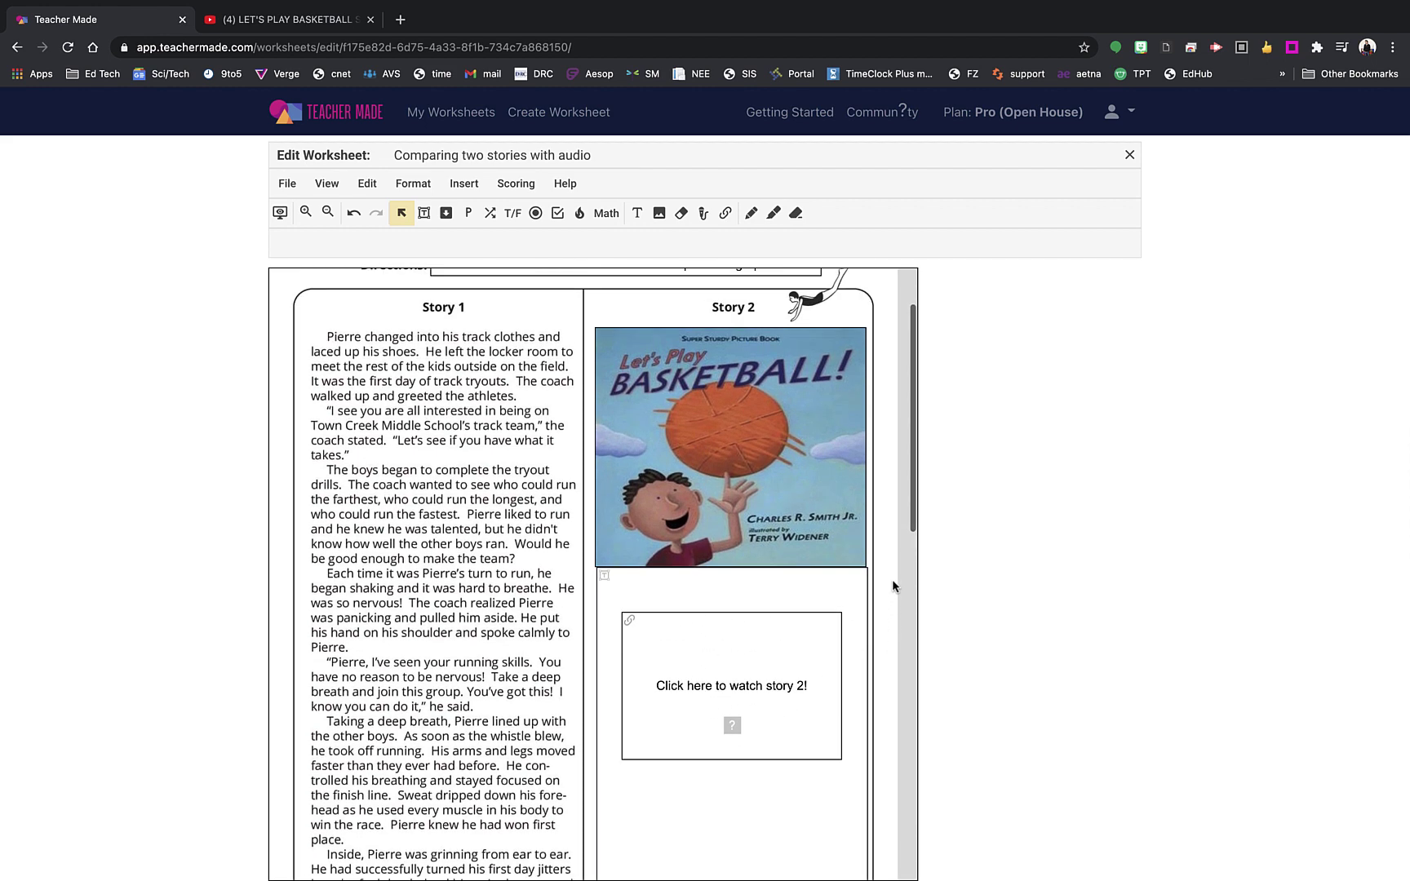
scroll(899, 529, "down", 8)
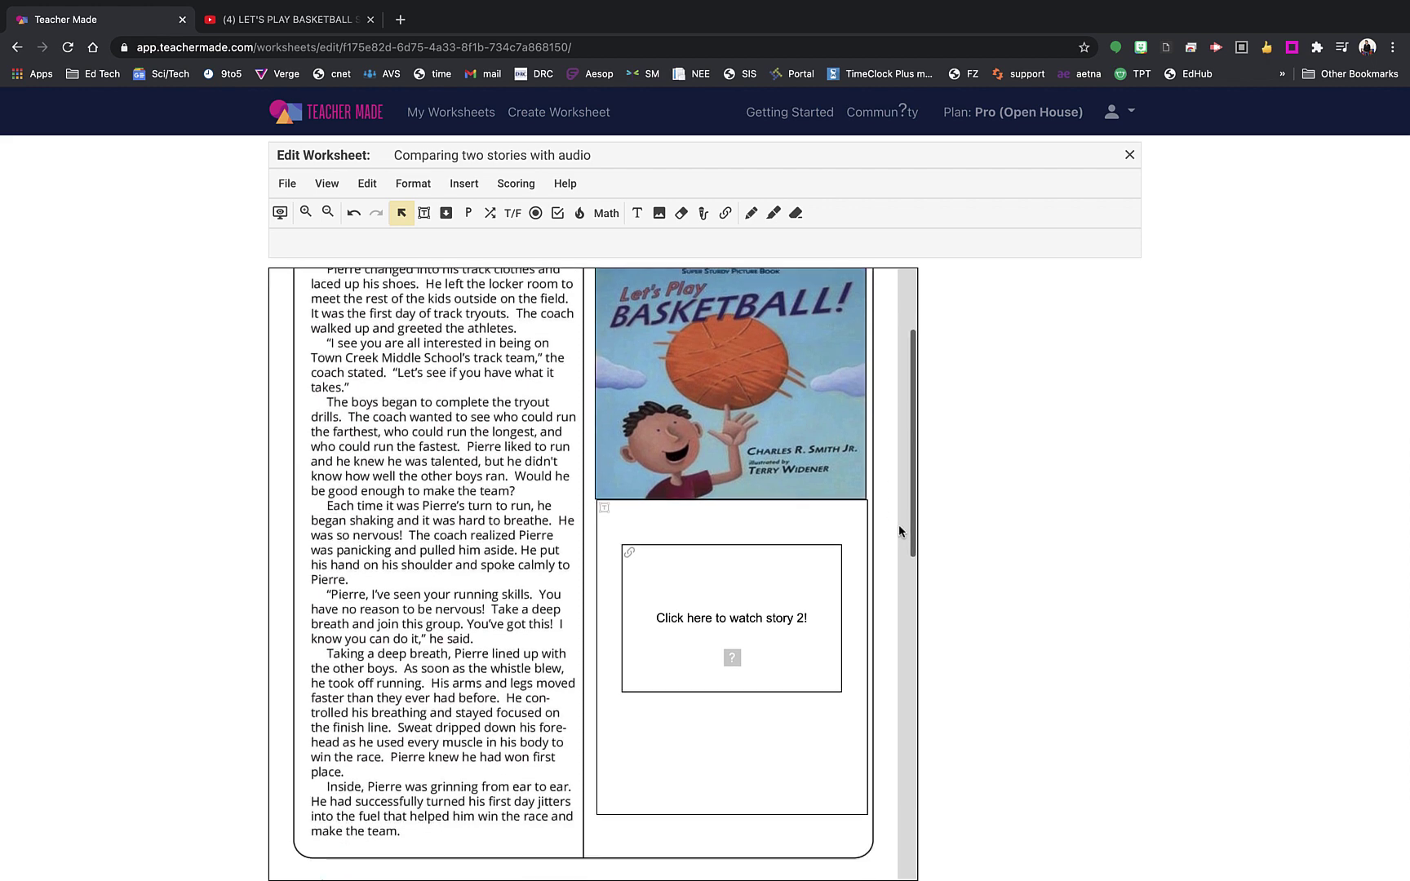
scroll(898, 526, "up", 10)
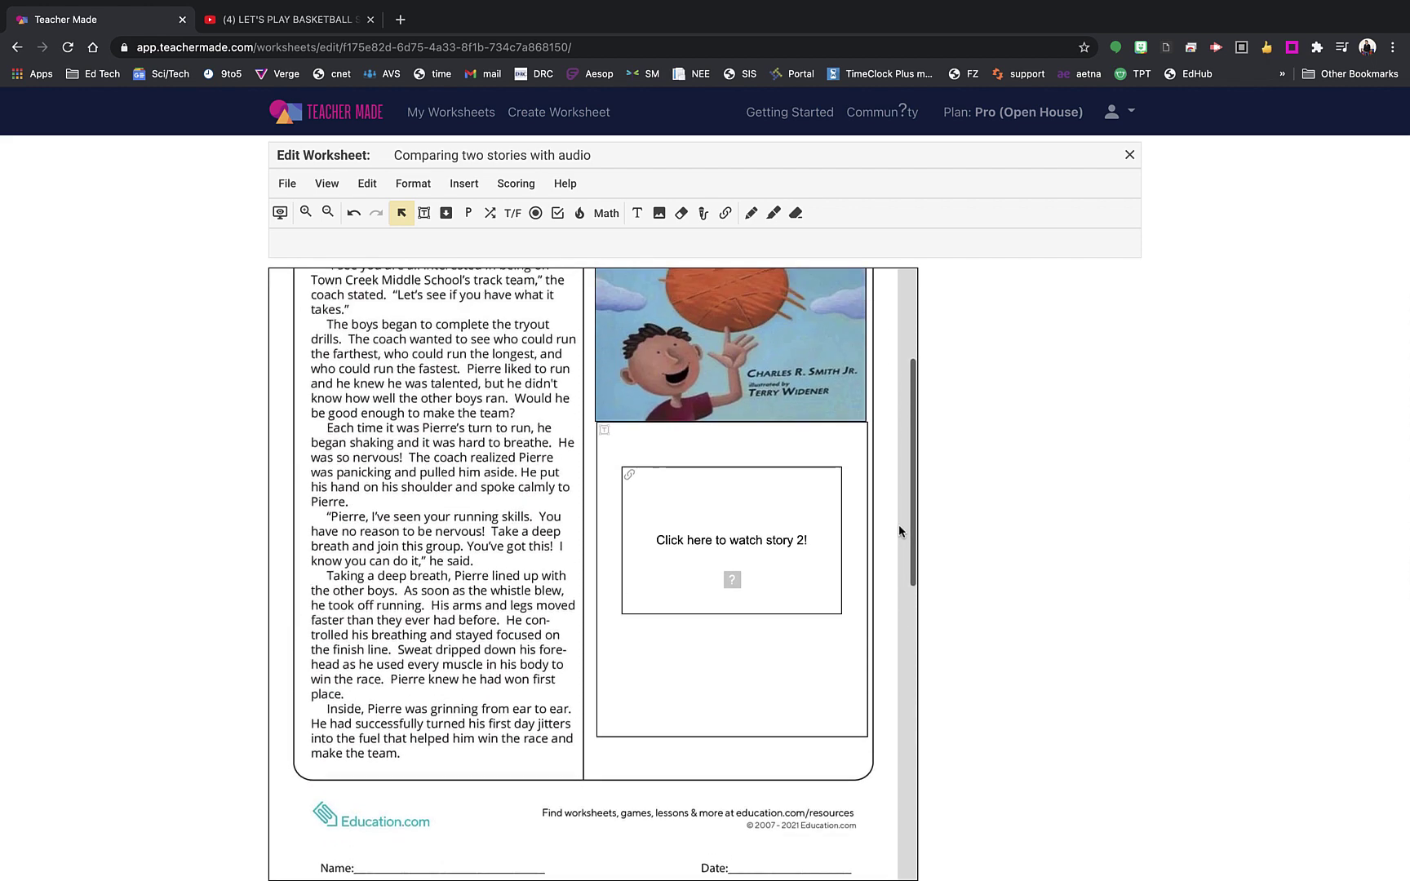
scroll(901, 529, "down", 1)
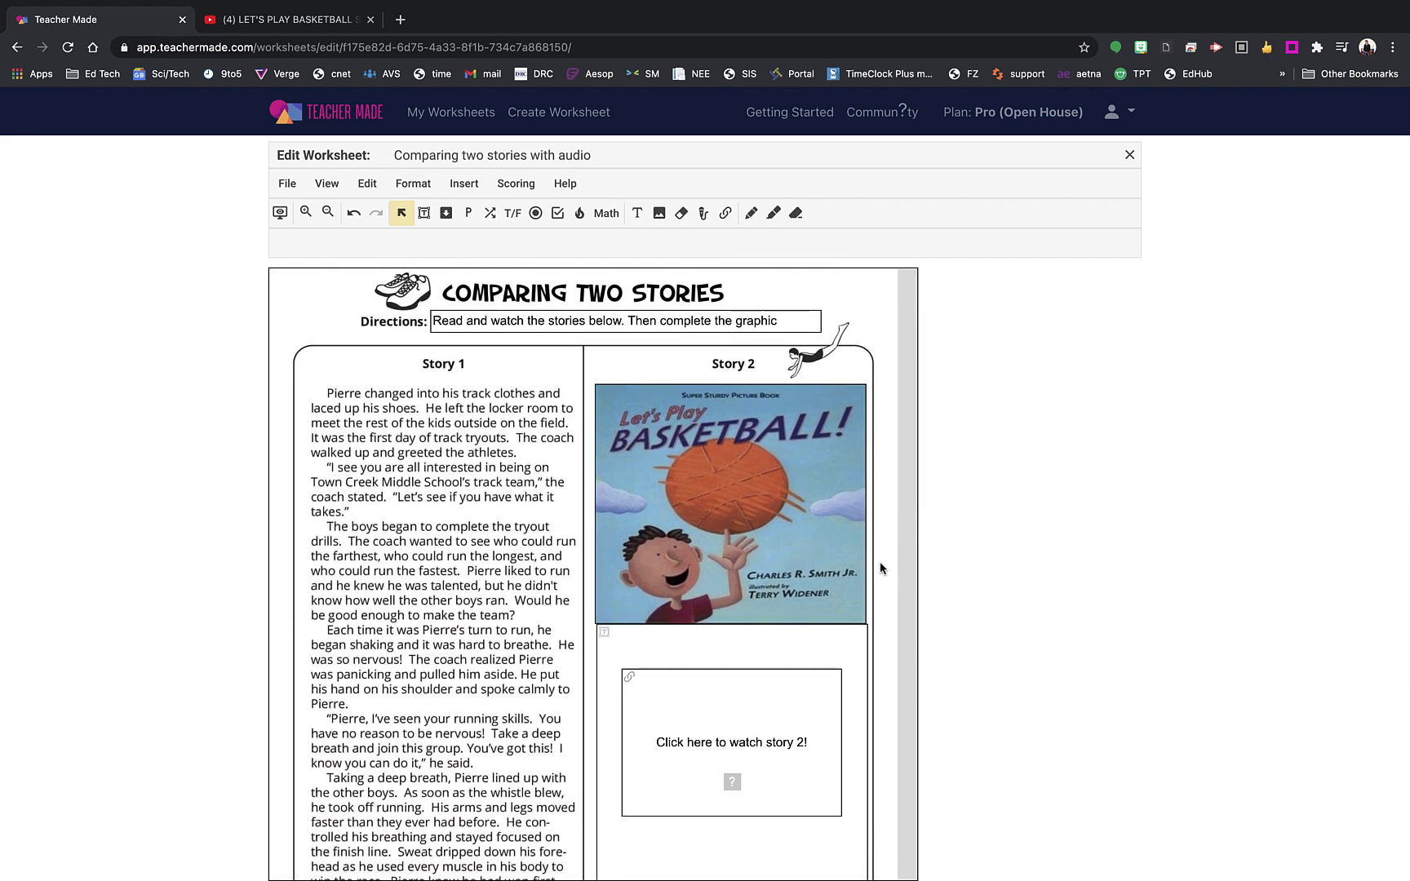
scroll(882, 583, "down", 3)
scroll(884, 587, "down", 14)
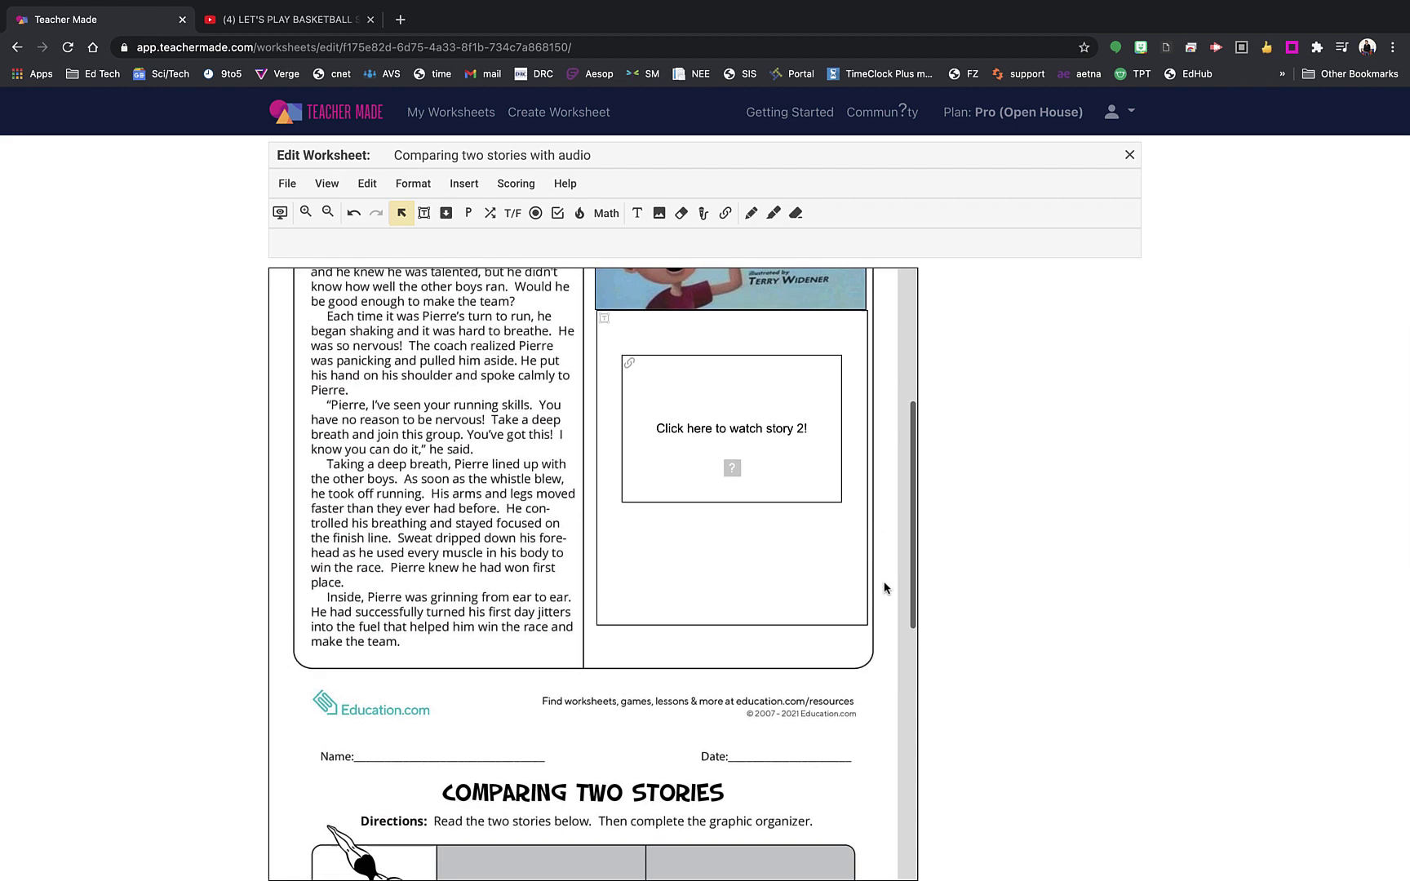
scroll(883, 587, "down", 2)
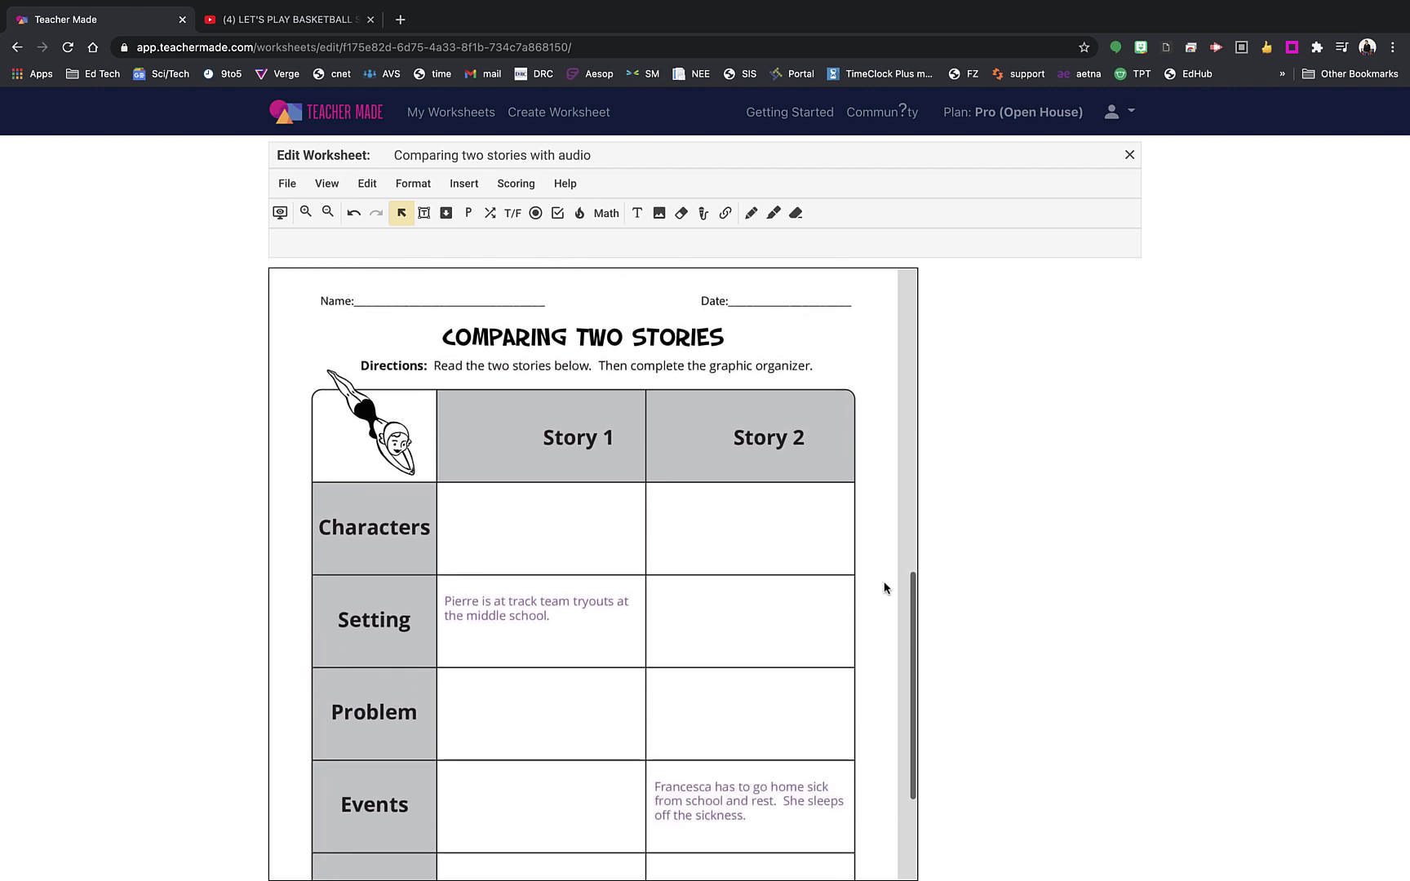
scroll(883, 587, "up", 1)
scroll(884, 587, "down", 1)
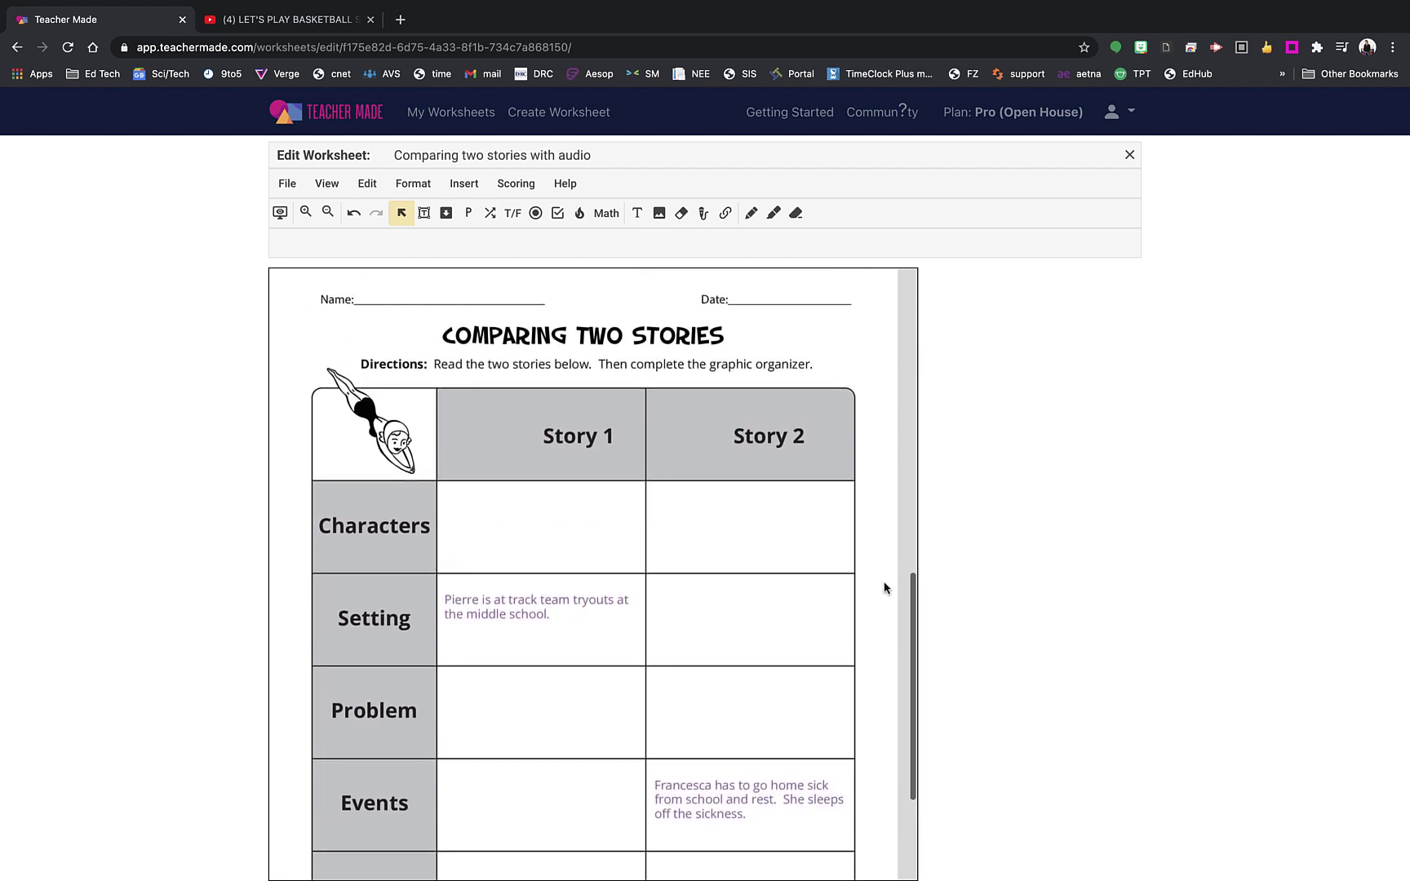
left_click(422, 214)
Step: Place short-answer boxes over the organizer page's Name and Date lines
left_click_drag(361, 281, 533, 296)
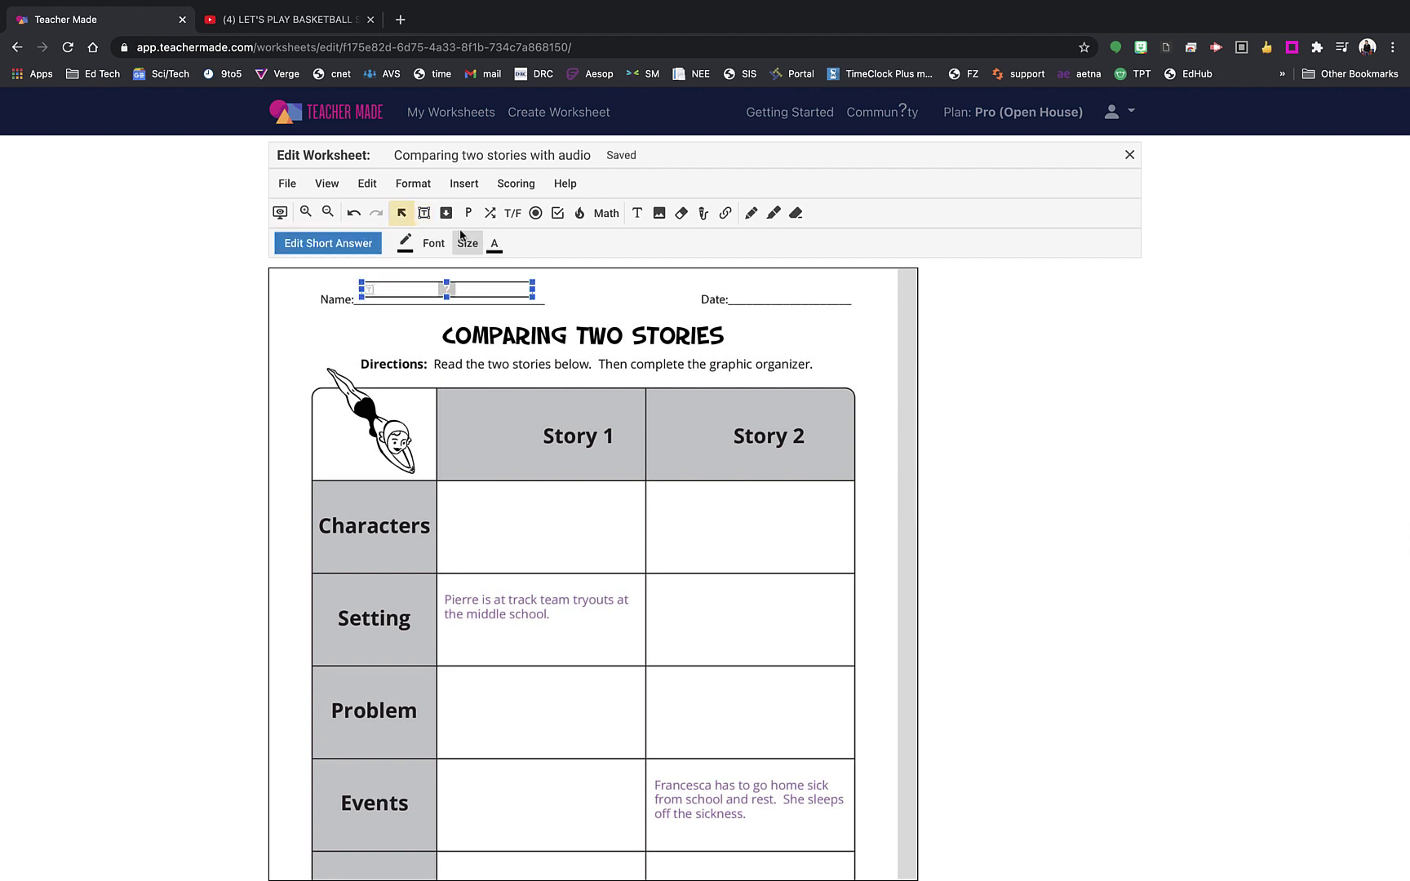
left_click(424, 213)
left_click_drag(737, 285, 850, 302)
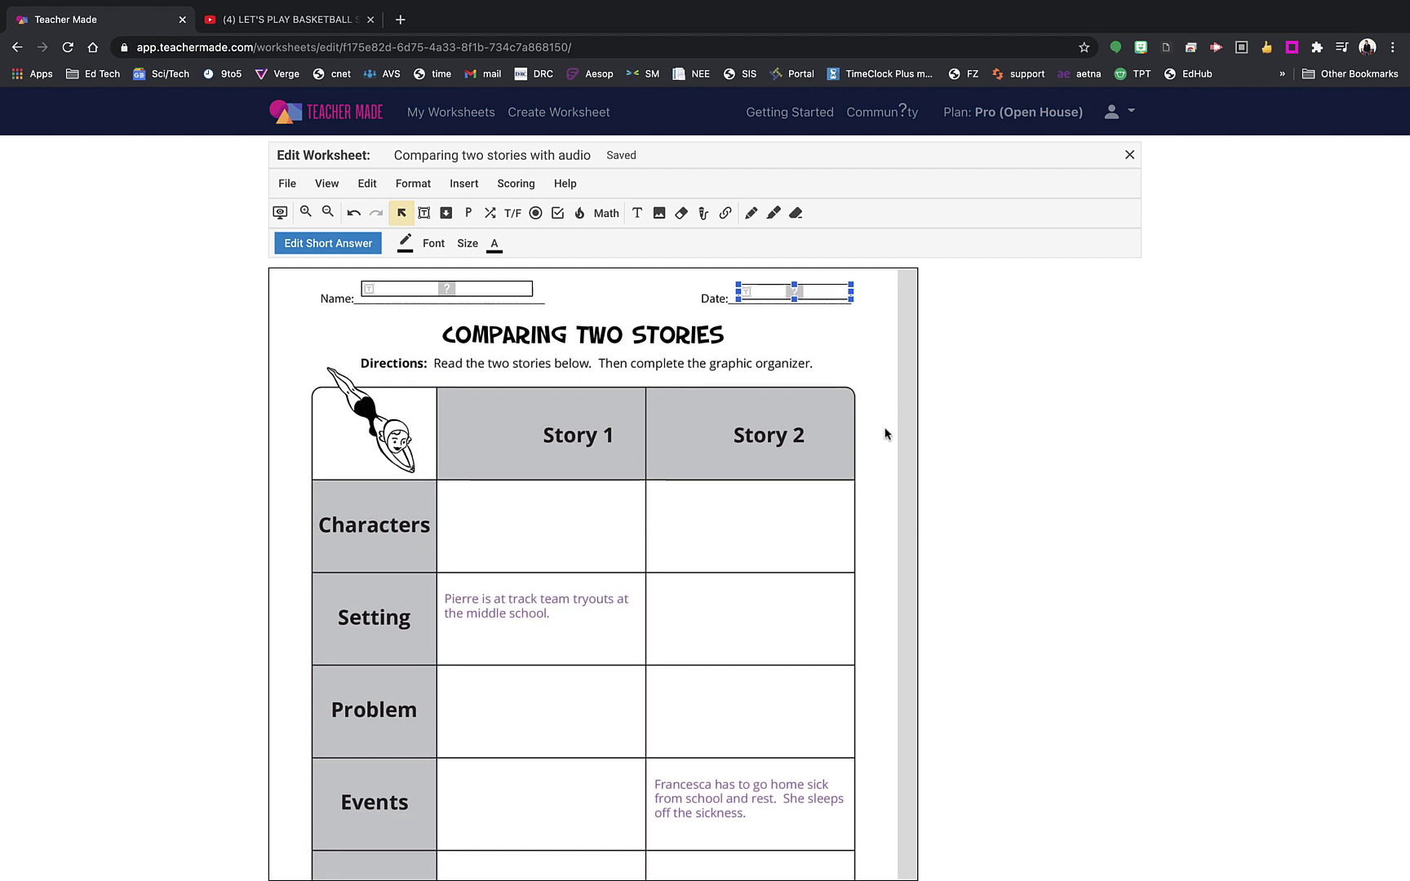
scroll(884, 433, "down", 3)
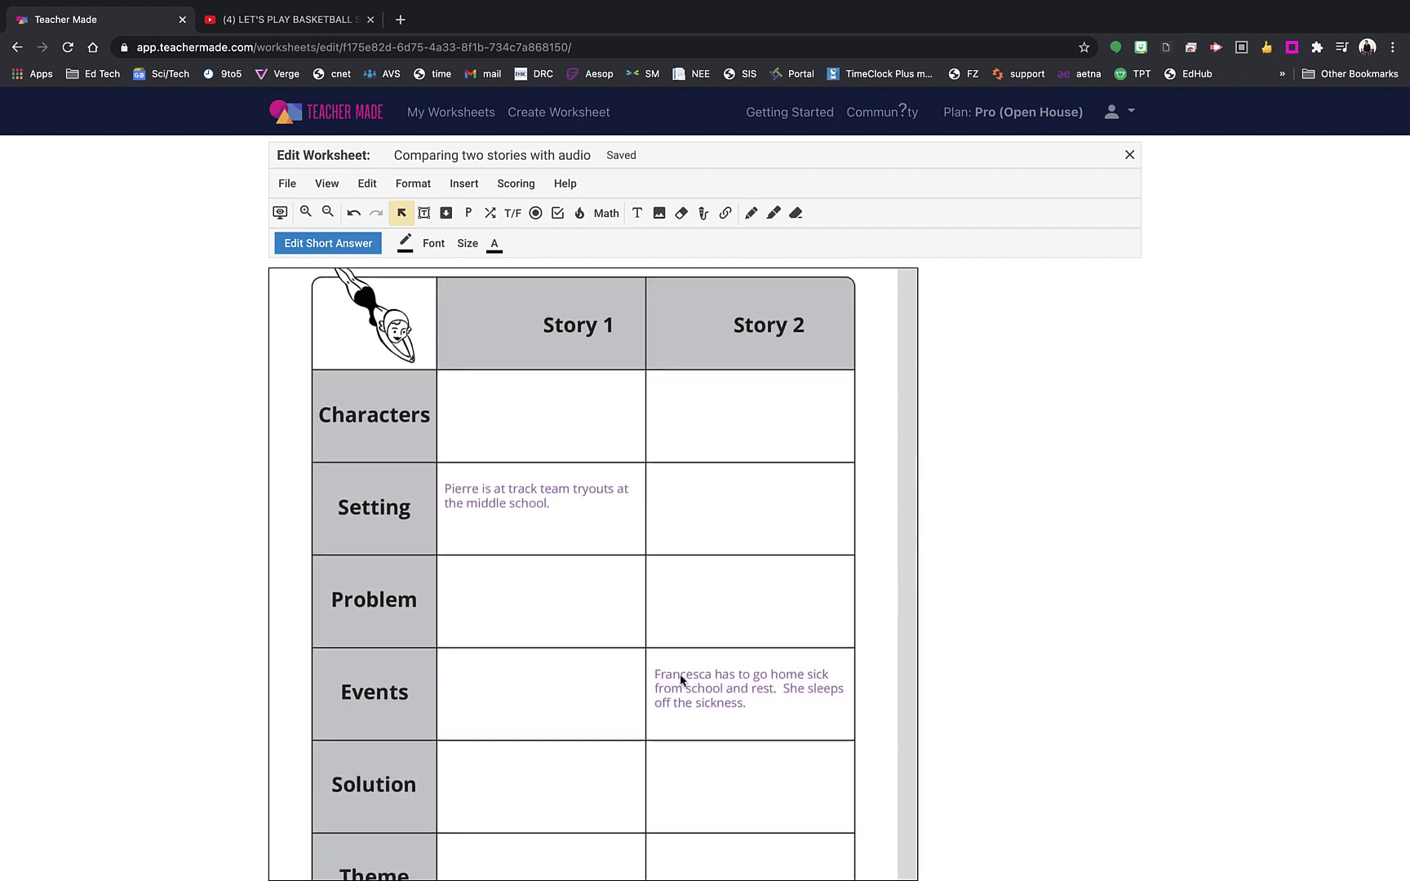
scroll(874, 586, "up", 1)
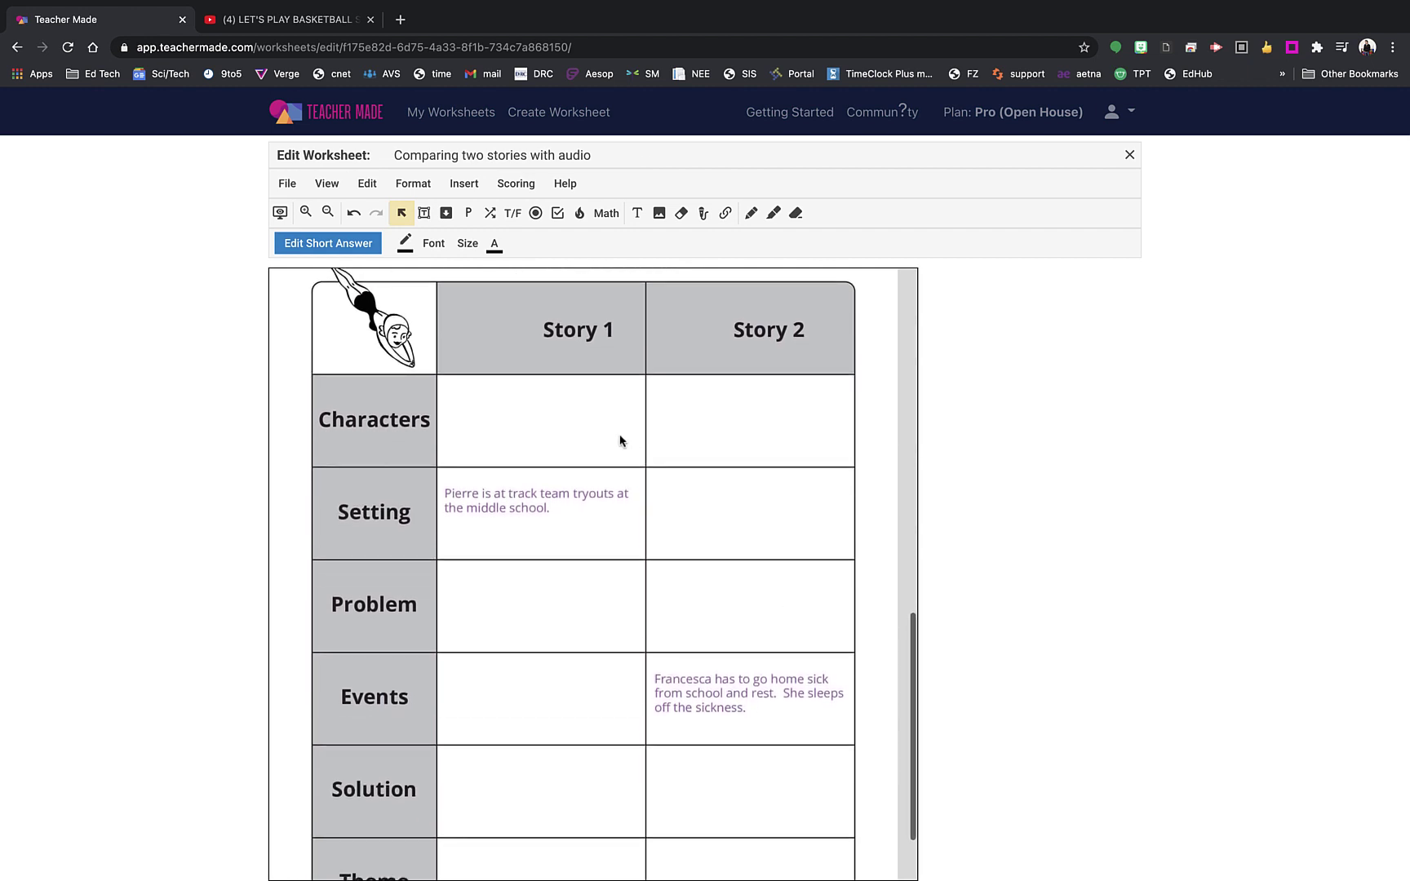
scroll(878, 546, "up", 1)
scroll(878, 547, "down", 2)
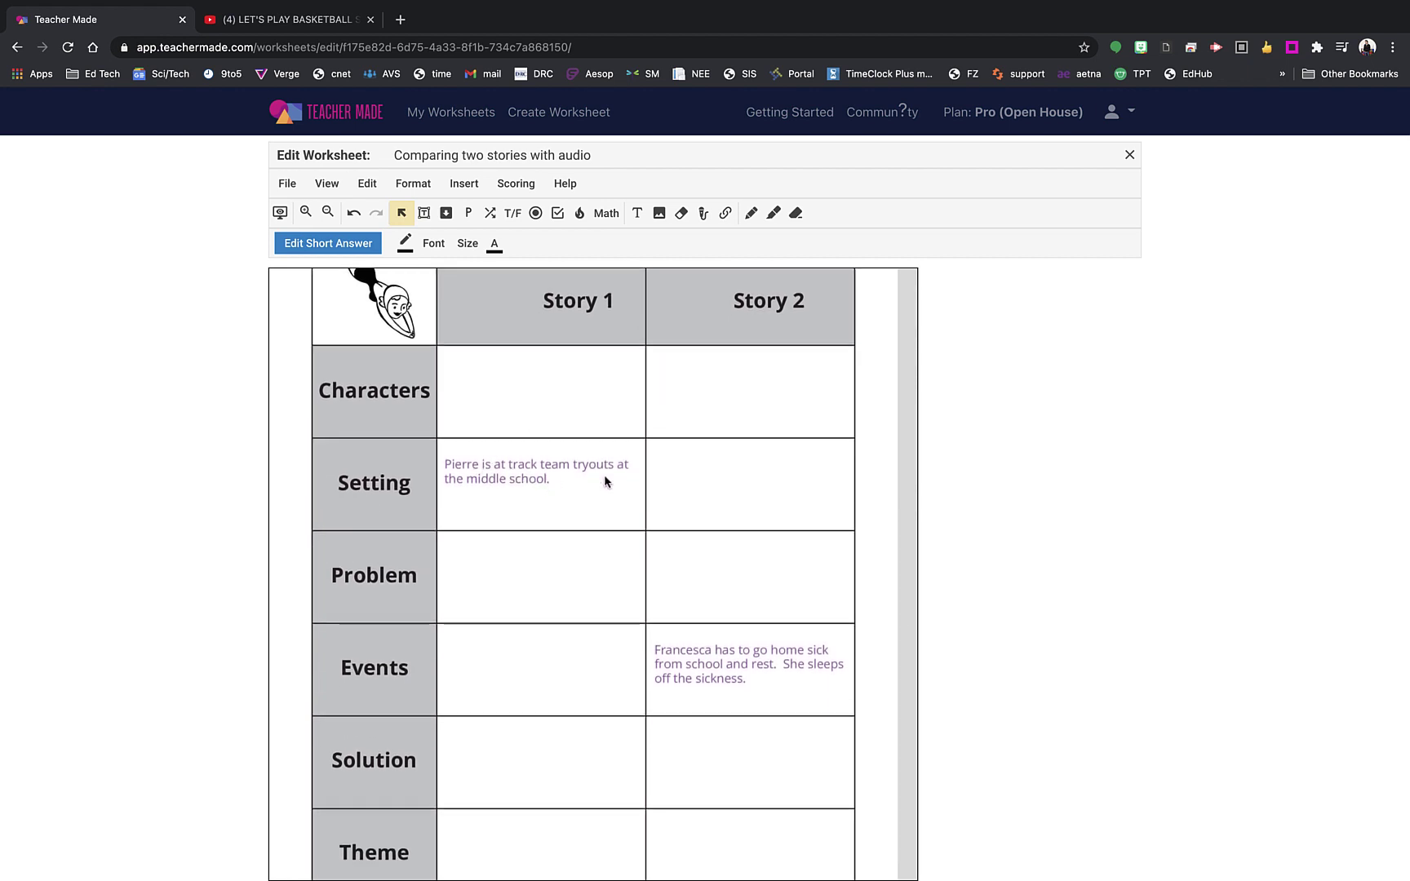
Step: Add an answer box in the Story 1 Characters cell and duplicate it into Story 2 Characters
left_click(424, 222)
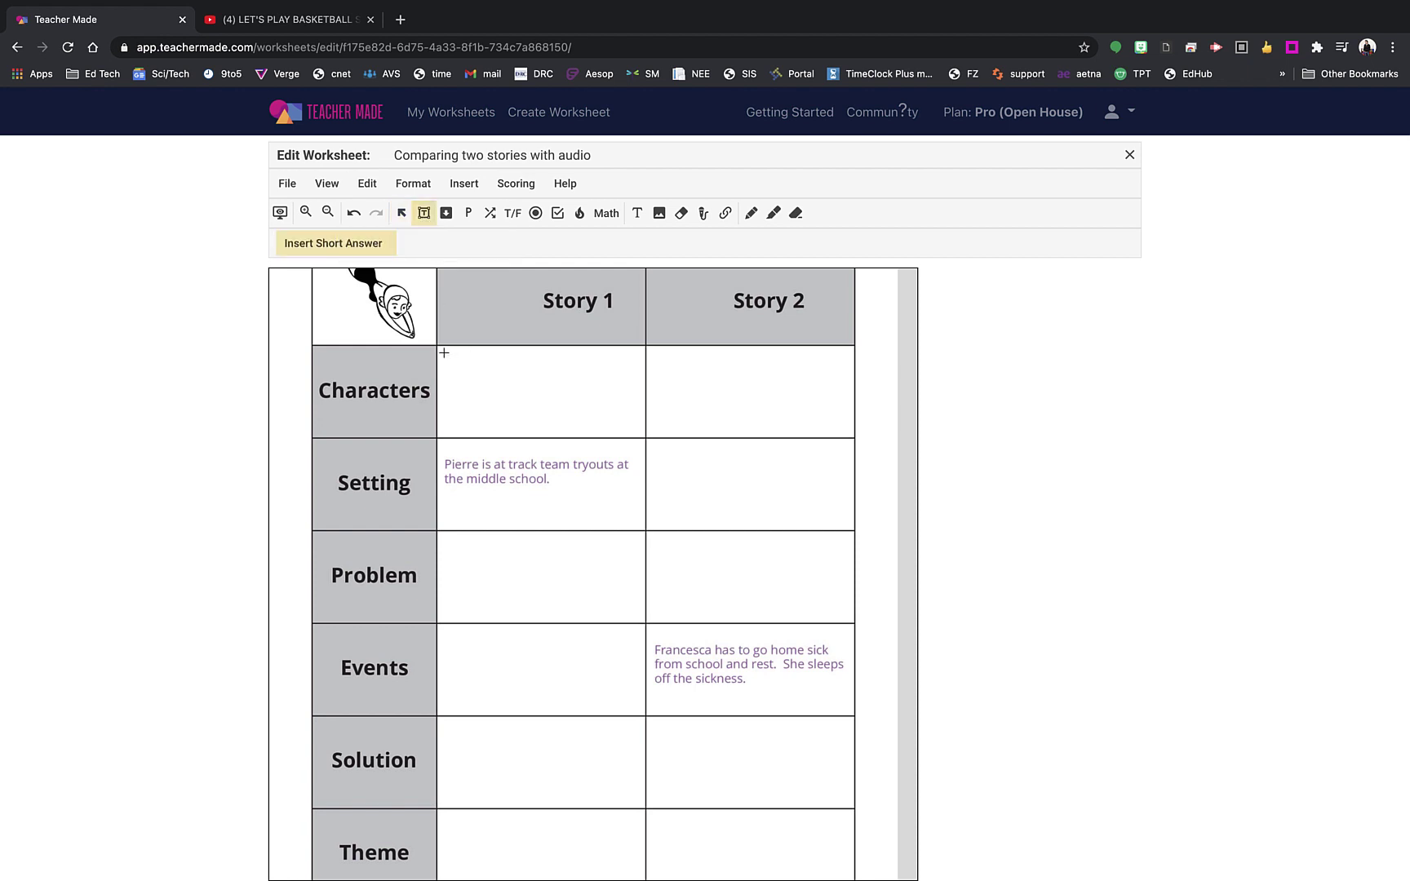
left_click_drag(440, 351, 636, 430)
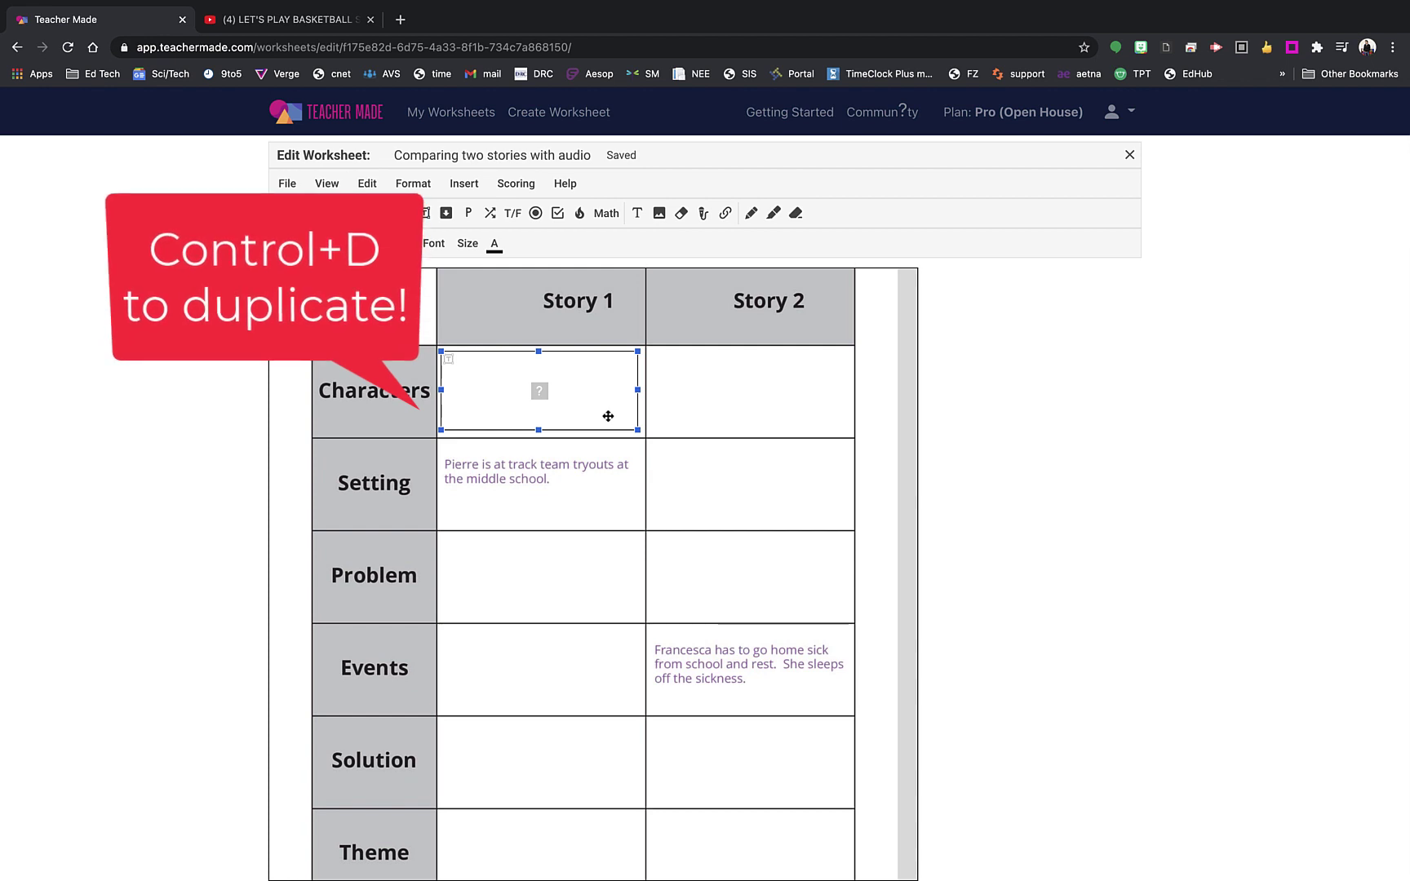
key("ctrl+d")
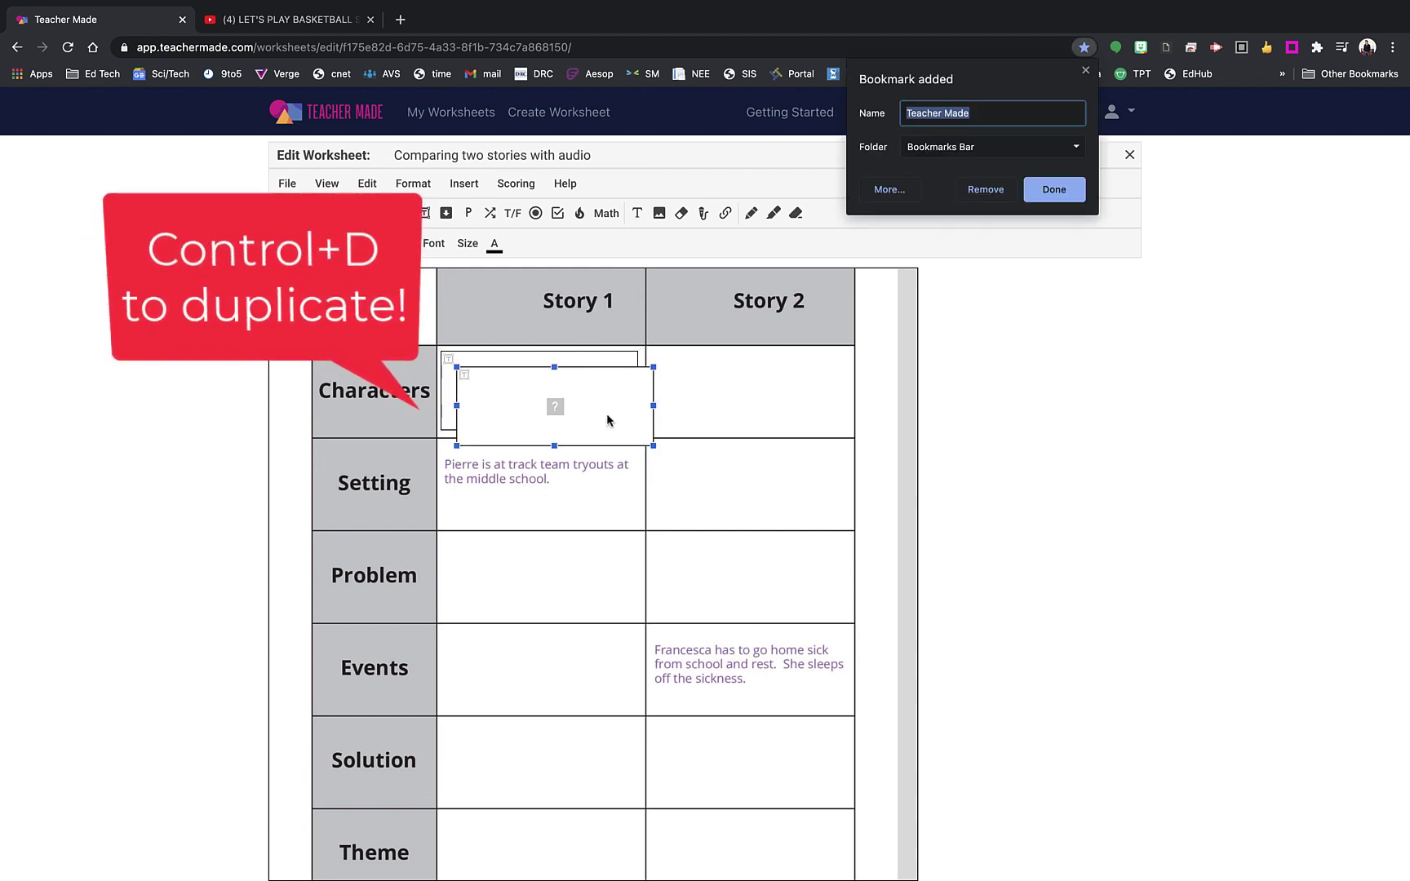
left_click_drag(598, 412, 587, 496)
key("ctrl+d")
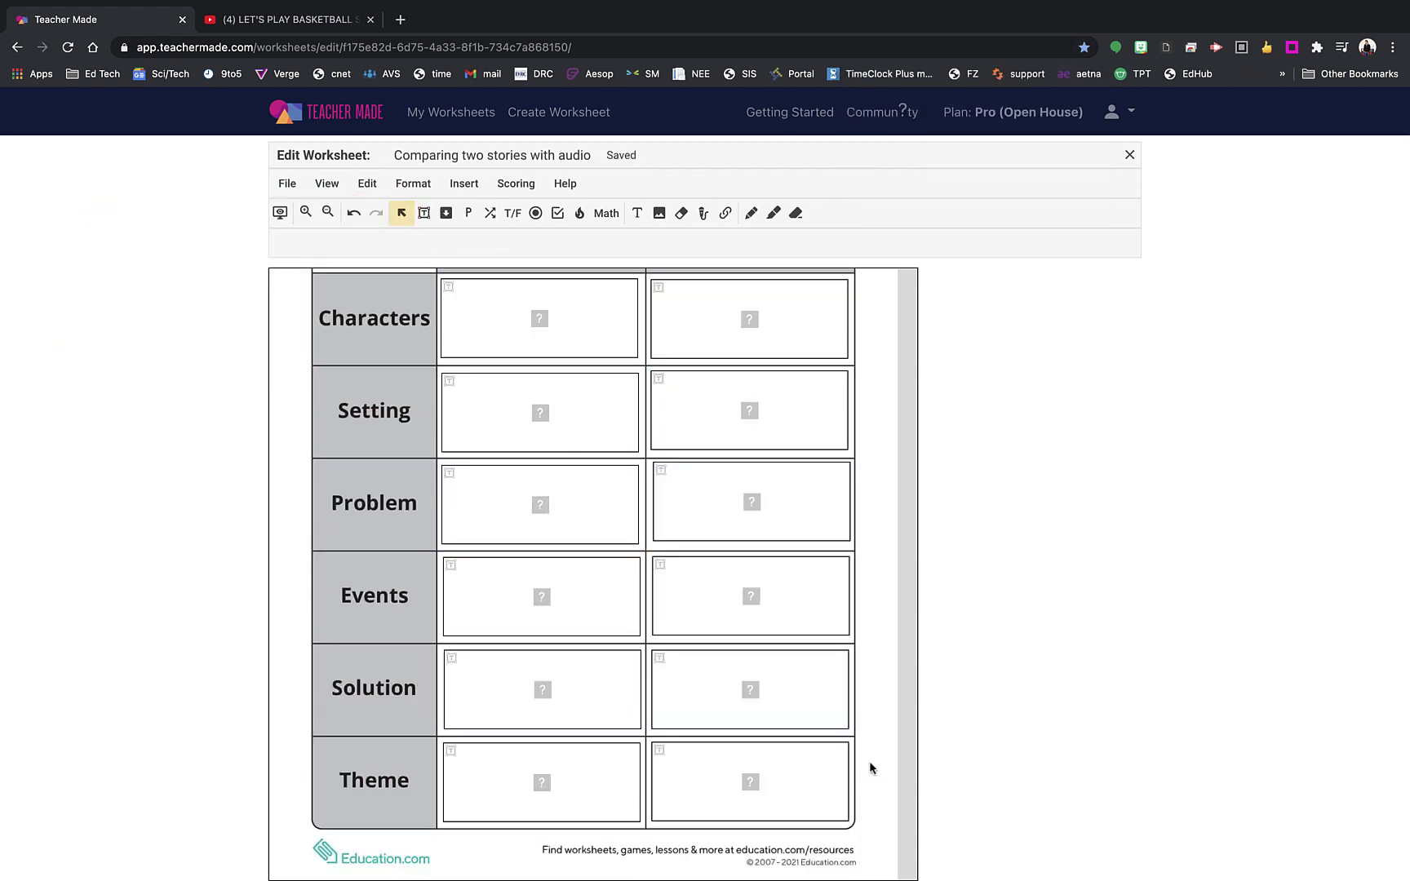
scroll(869, 760, "up", 5)
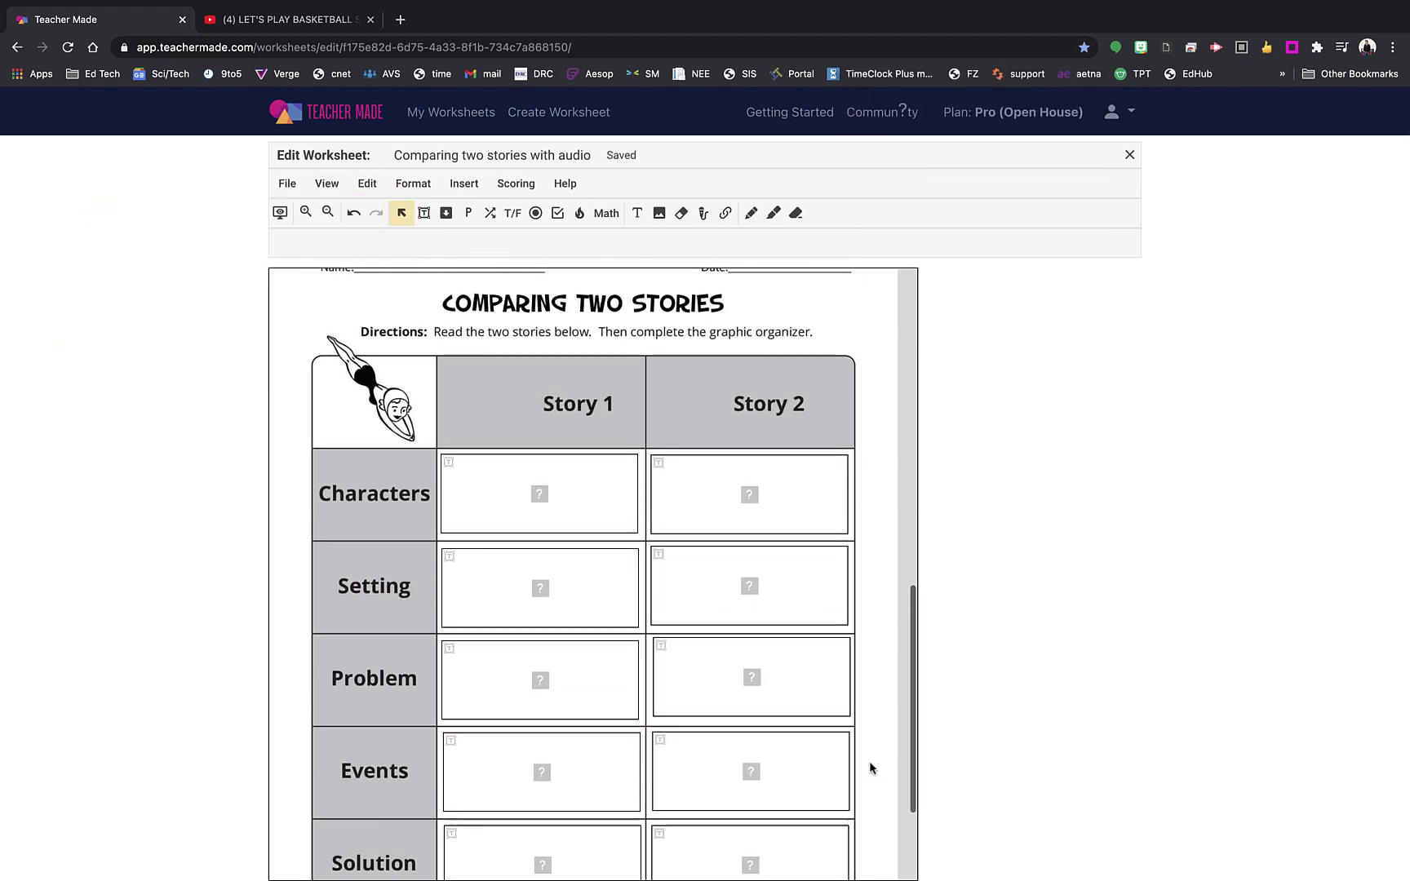
scroll(869, 768, "up", 10)
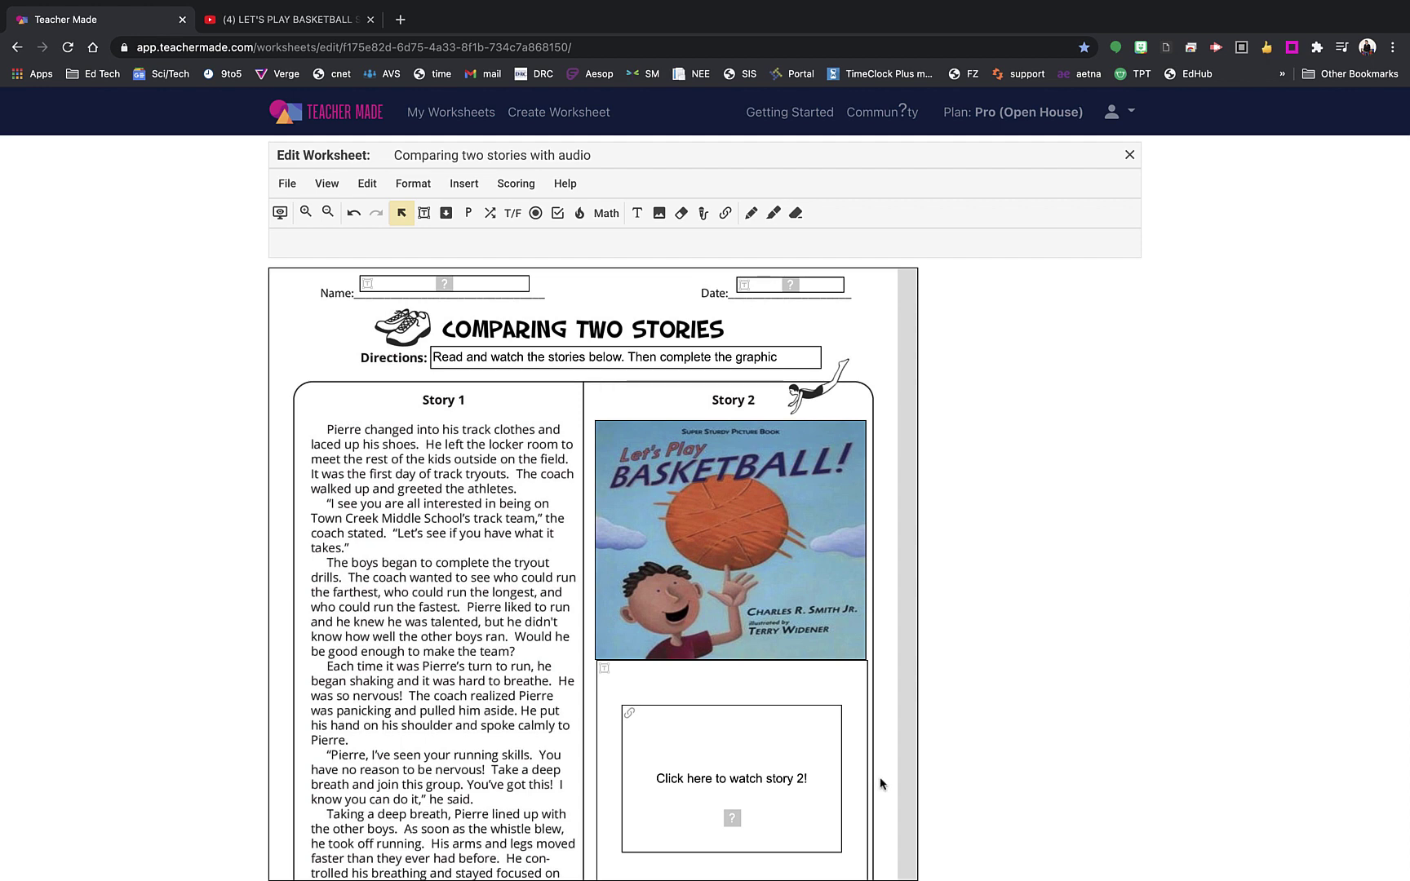
scroll(893, 759, "down", 1)
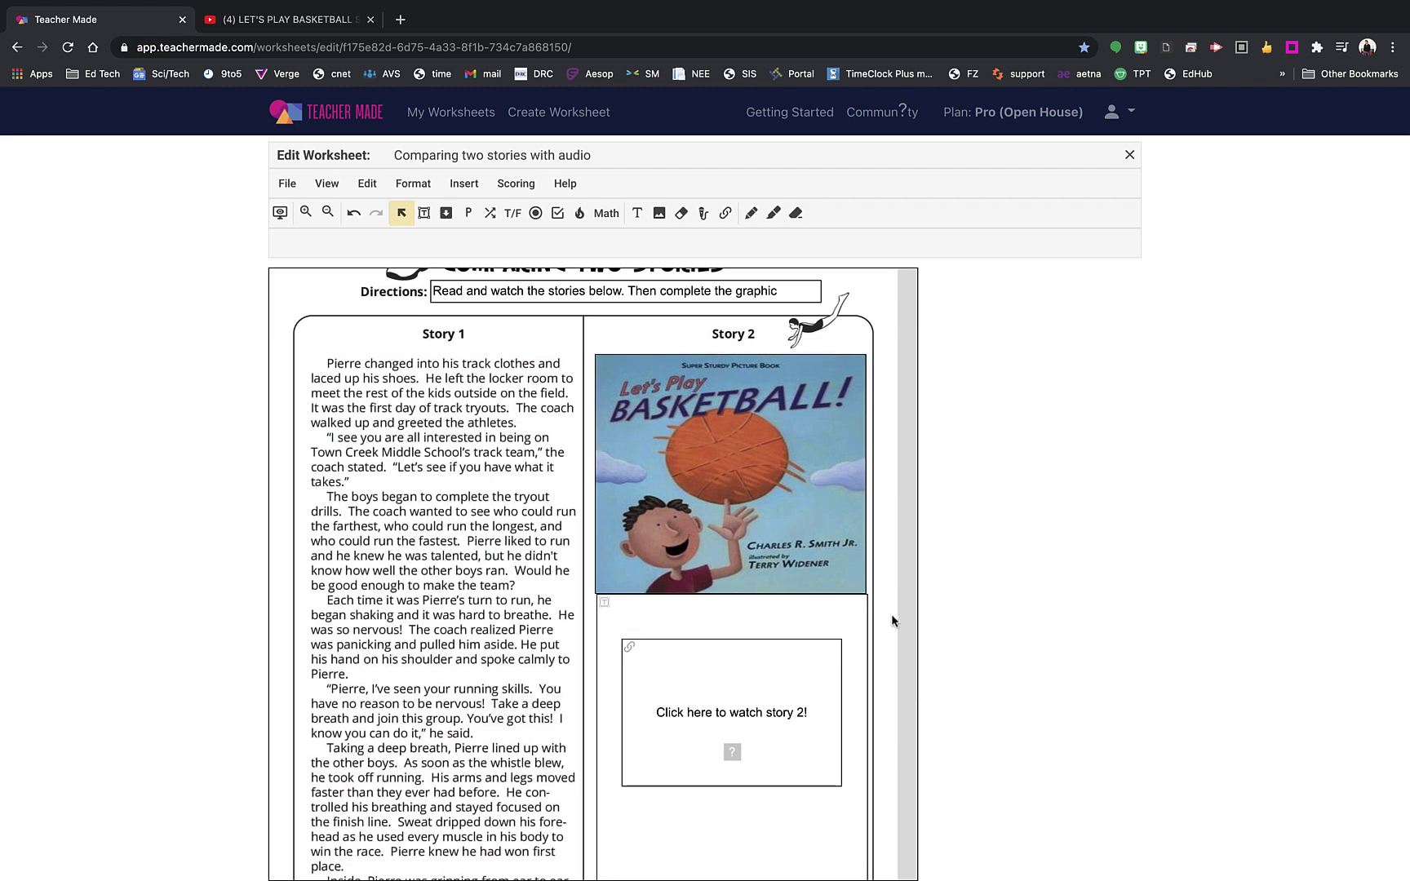
scroll(891, 620, "down", 6)
scroll(892, 619, "down", 7)
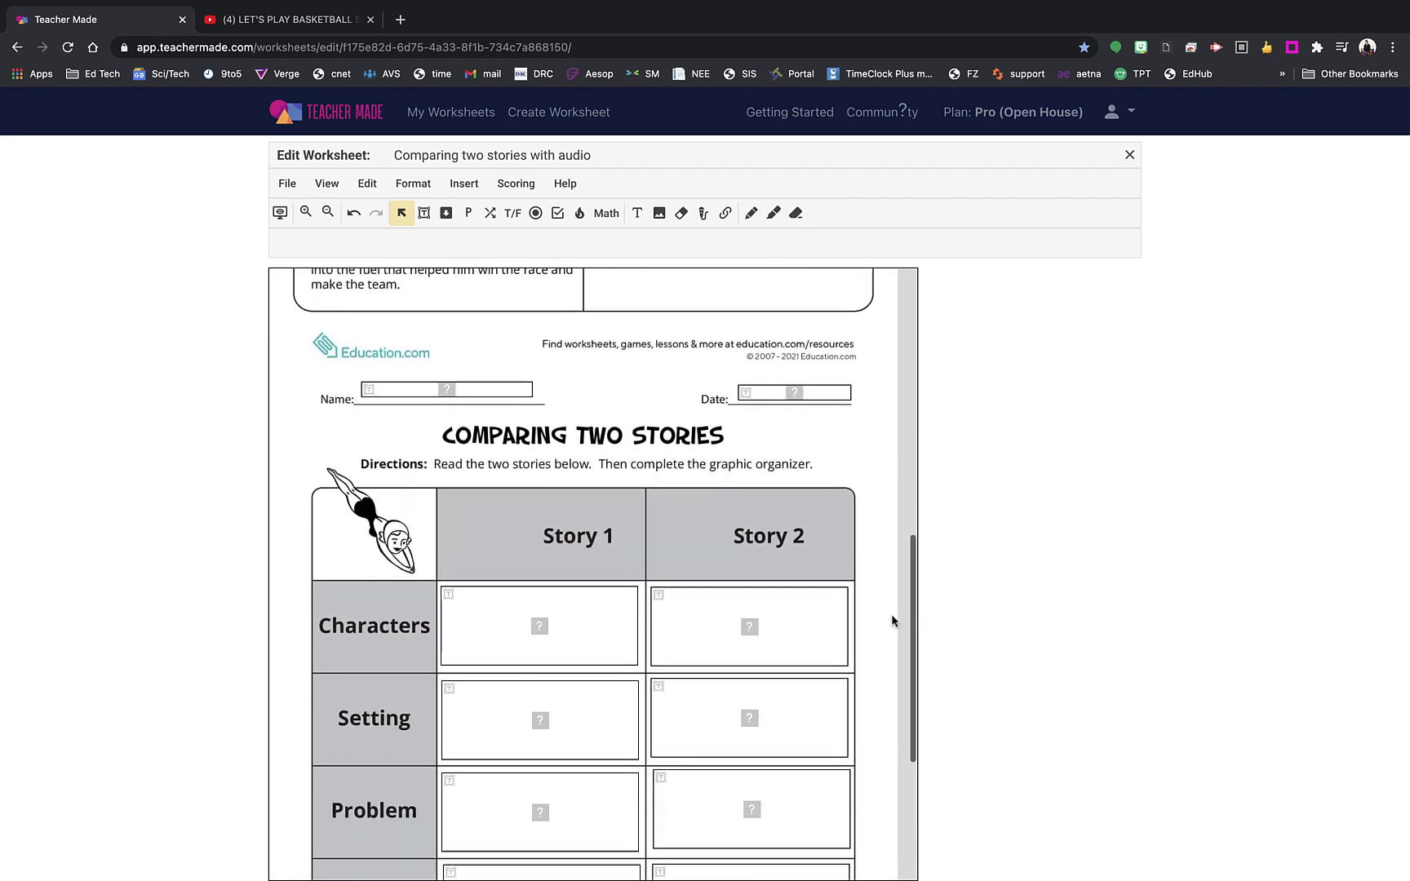
scroll(891, 617, "down", 1)
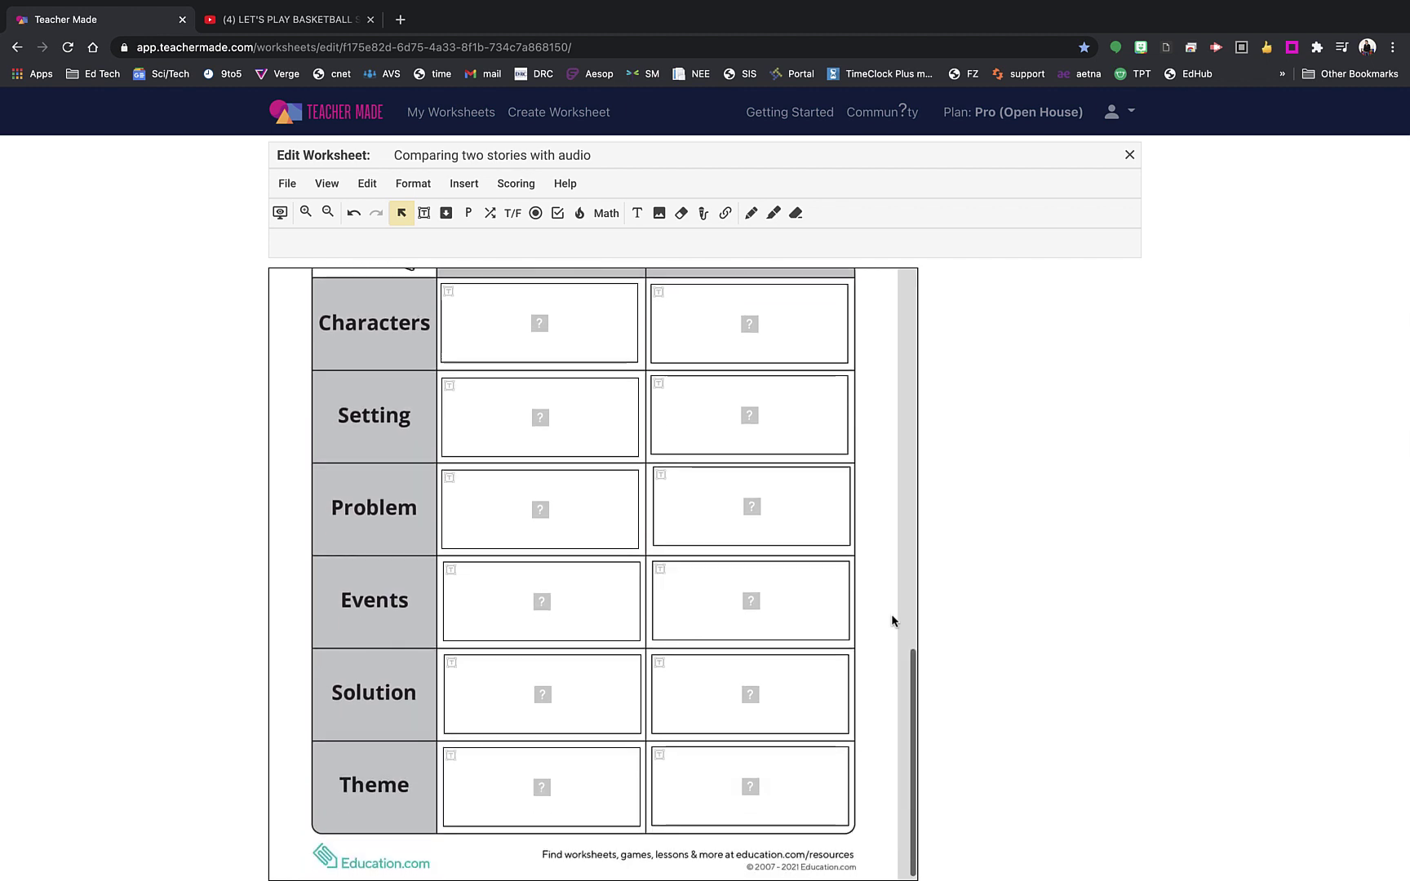
scroll(891, 619, "down", 1)
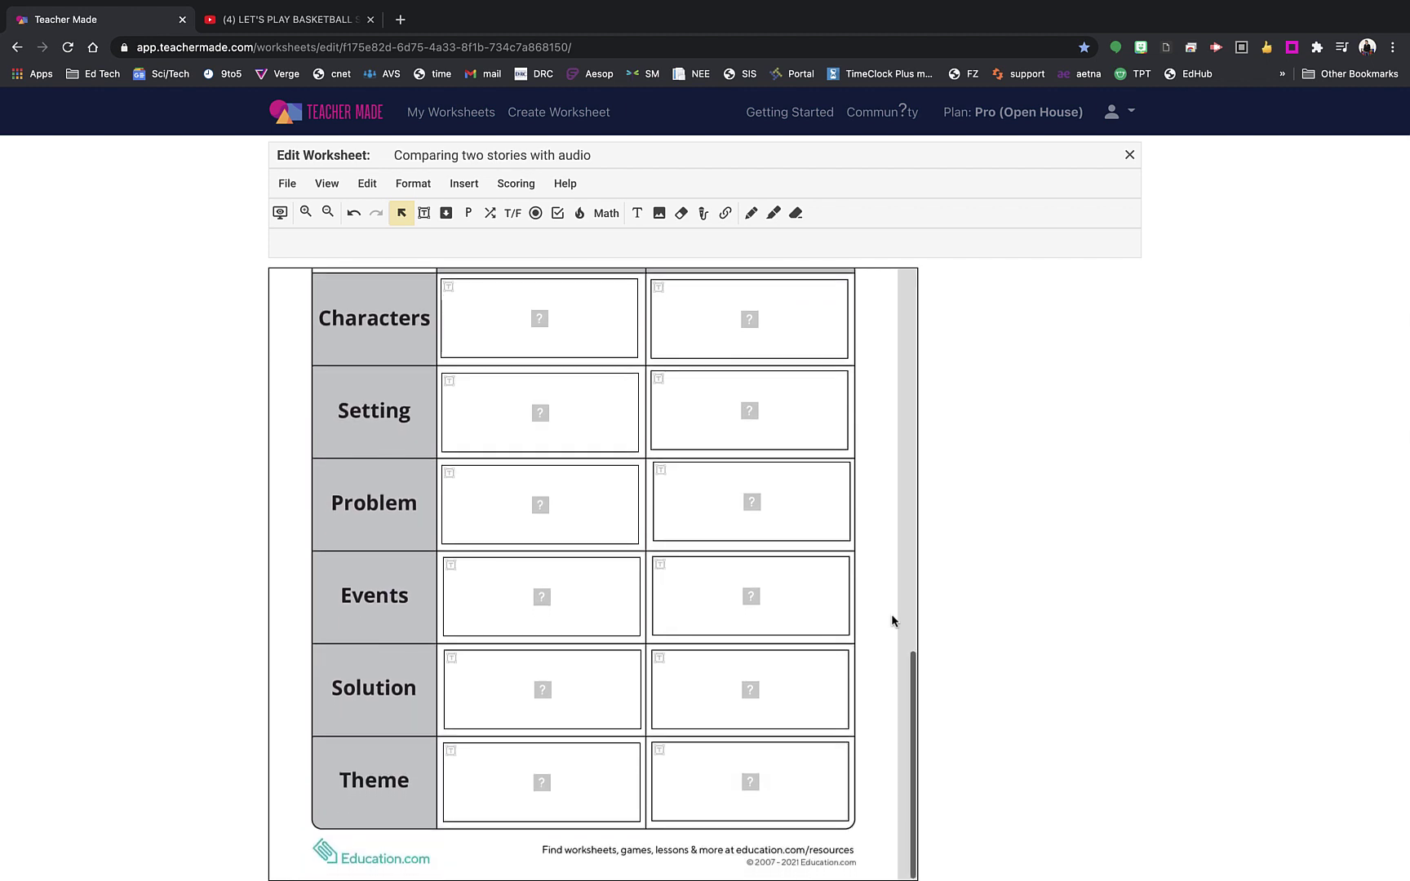
scroll(892, 618, "up", 12)
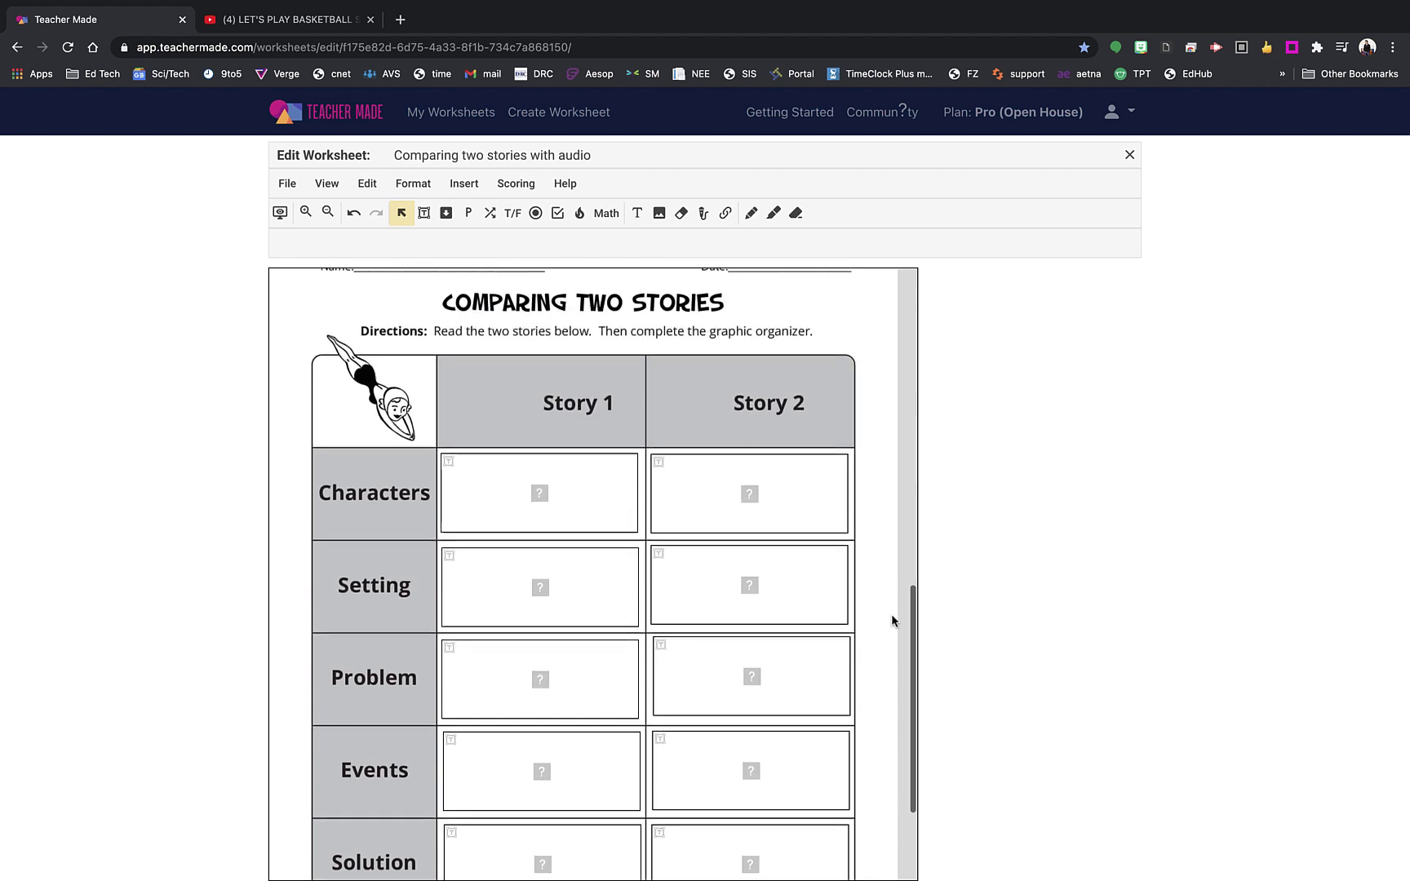
scroll(890, 620, "up", 2)
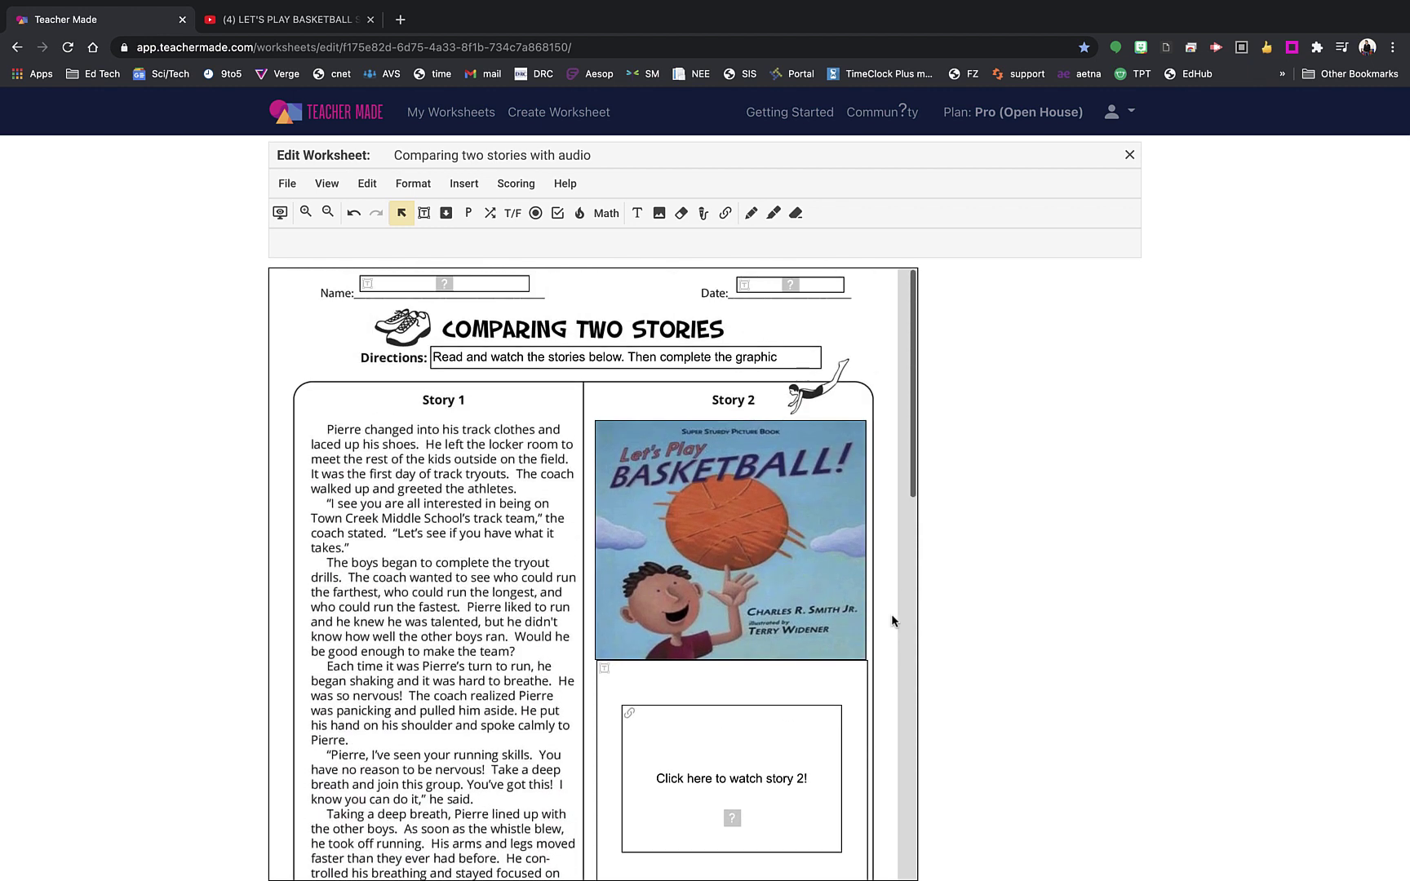